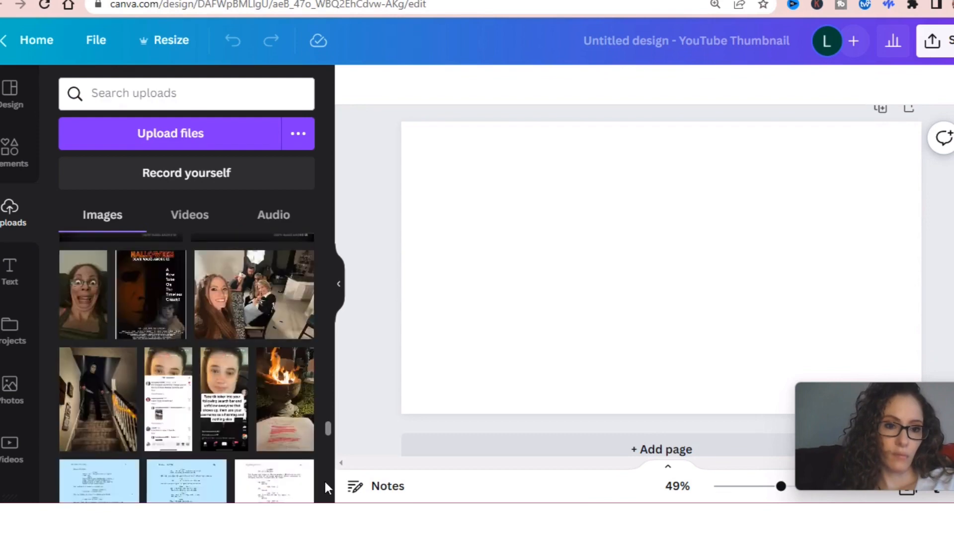
{"action": "scroll", "coordinate": [323, 499], "scroll_direction": "down", "scroll_amount": 5}
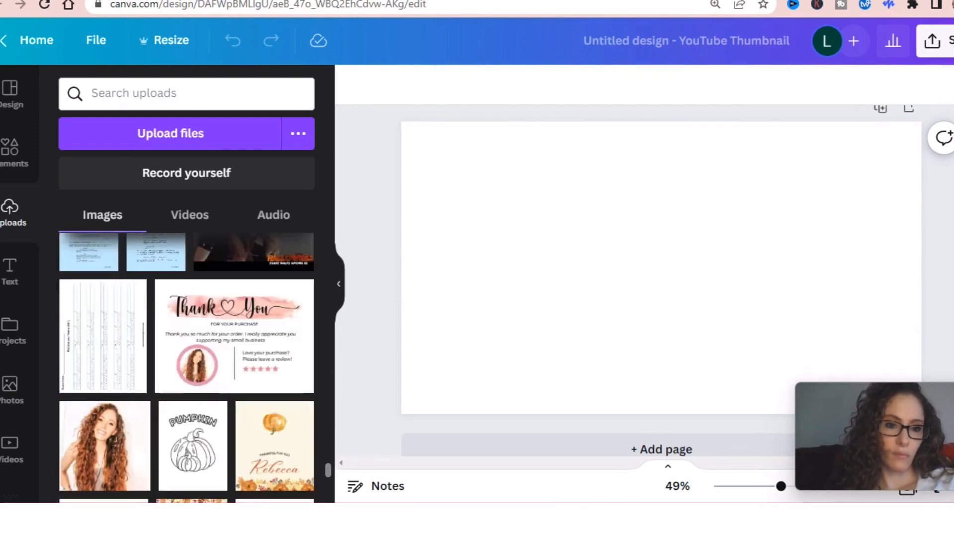
Step: Look through the uploaded images for a photo suitable for the thumbnail
{"action": "scroll", "coordinate": [327, 445], "scroll_direction": "up", "scroll_amount": 5}
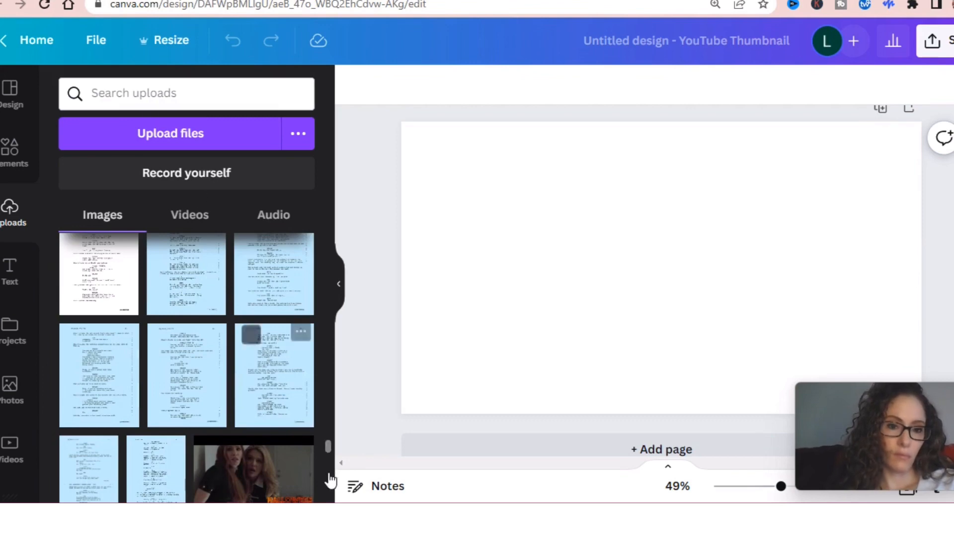
{"action": "left_click_drag", "start_coordinate": [326, 443], "coordinate": [326, 488]}
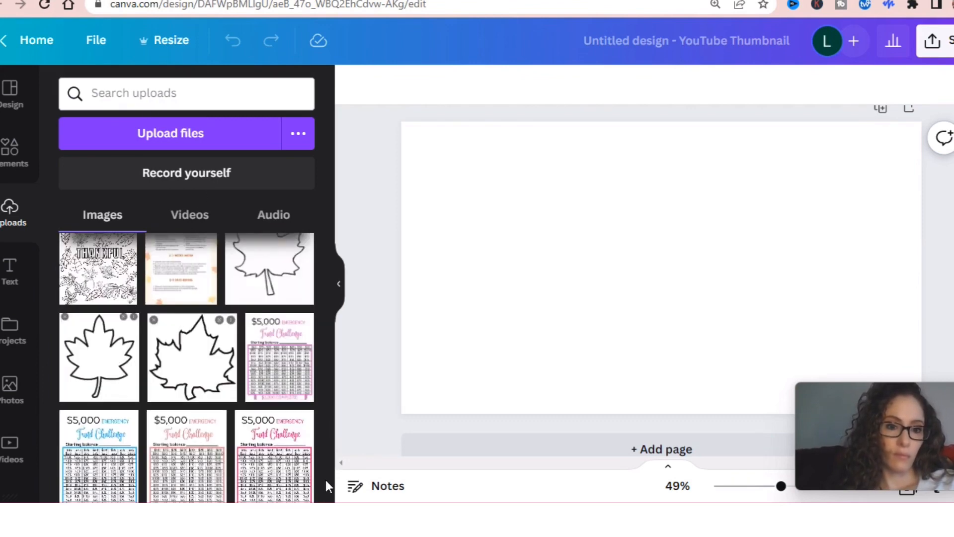
{"action": "left_click_drag", "start_coordinate": [327, 440], "coordinate": [327, 458]}
{"action": "scroll", "coordinate": [326, 459], "scroll_direction": "down", "scroll_amount": 5}
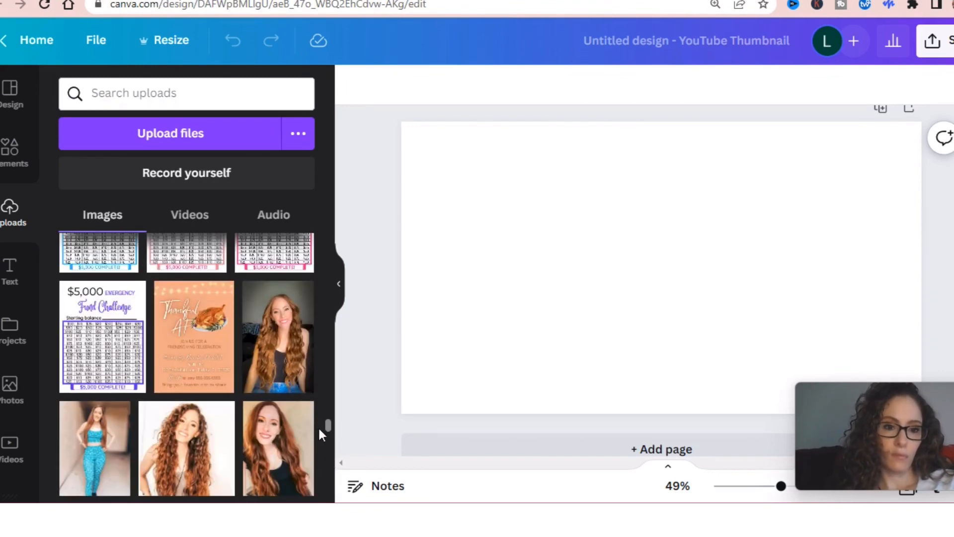
{"action": "left_click_drag", "start_coordinate": [329, 423], "coordinate": [330, 439]}
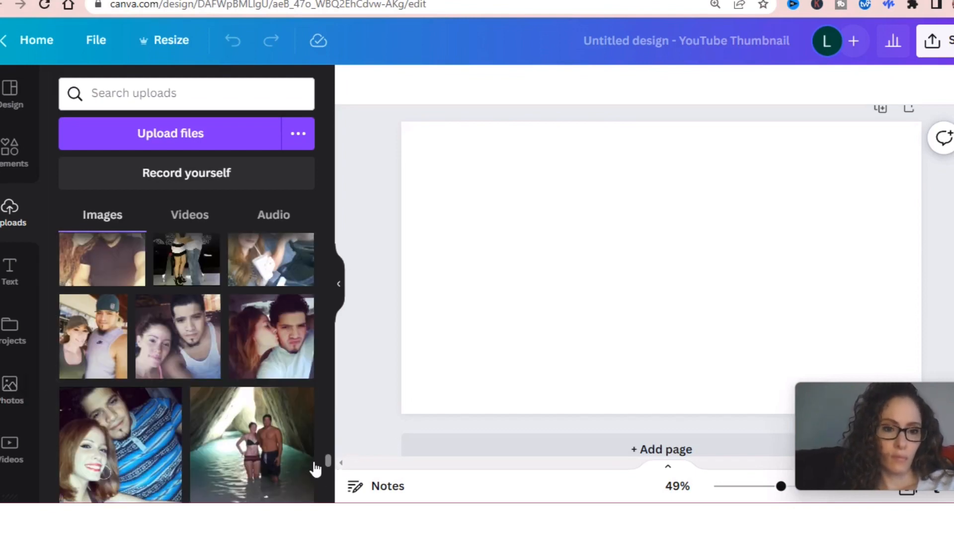
{"action": "left_click_drag", "start_coordinate": [329, 461], "coordinate": [317, 144]}
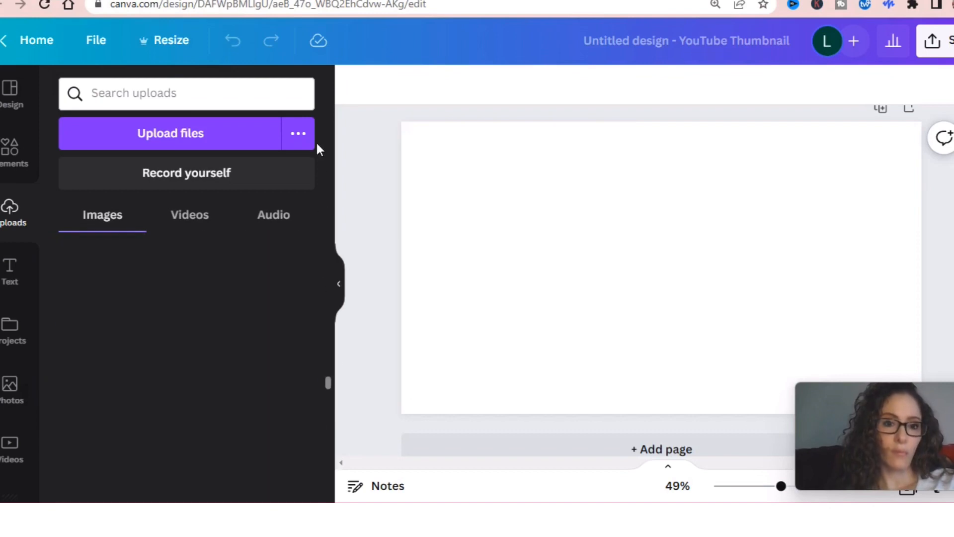
Step: Search the stock photos for "women" and add the photo of the dark-haired woman in a black turtleneck against a coral backdrop
{"action": "left_click", "coordinate": [9, 390]}
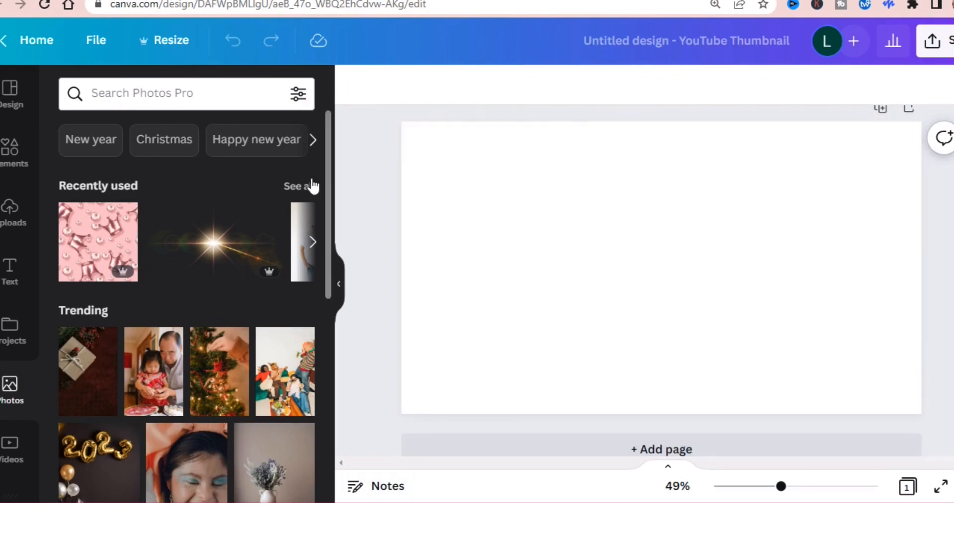
{"action": "left_click", "coordinate": [182, 93]}
{"action": "type", "text": "women"}
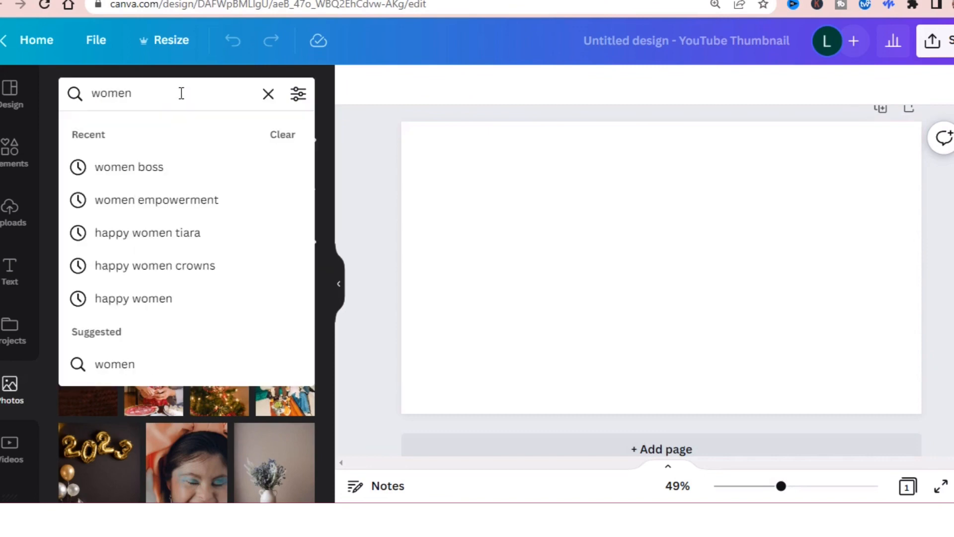
{"action": "key", "text": "Return"}
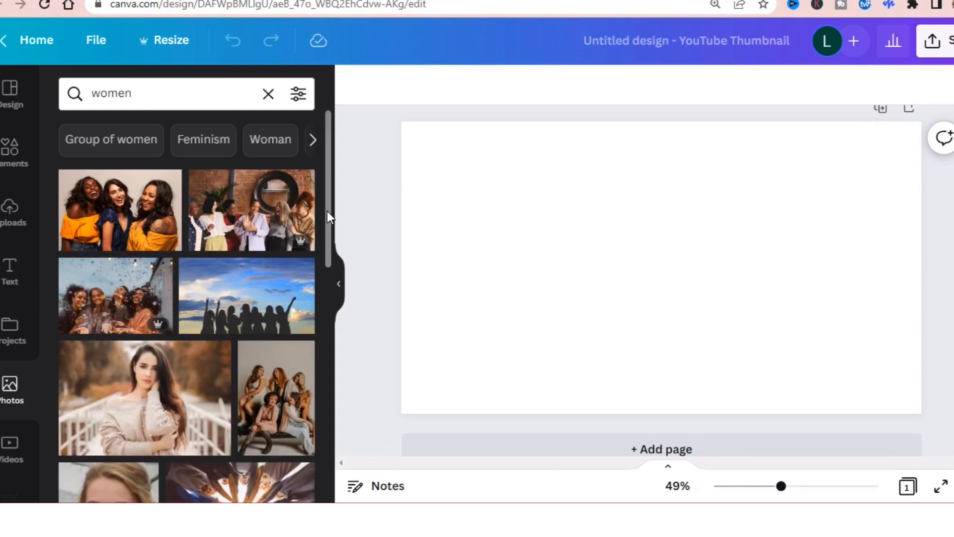
{"action": "scroll", "coordinate": [327, 211], "scroll_direction": "down", "scroll_amount": 2}
{"action": "scroll", "coordinate": [323, 253], "scroll_direction": "down", "scroll_amount": 1}
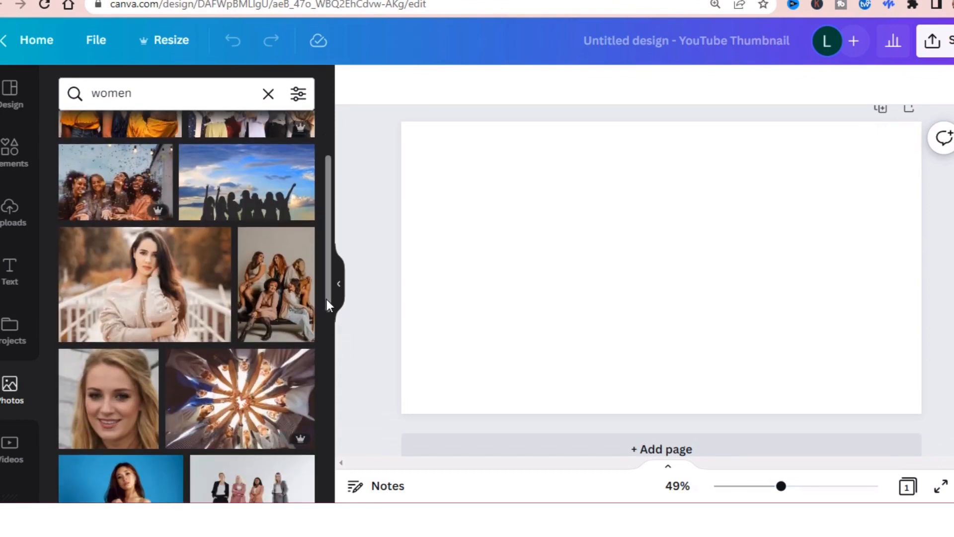
{"action": "left_click_drag", "start_coordinate": [326, 300], "coordinate": [346, 460]}
{"action": "scroll", "coordinate": [186, 306], "scroll_direction": "up", "scroll_amount": 1}
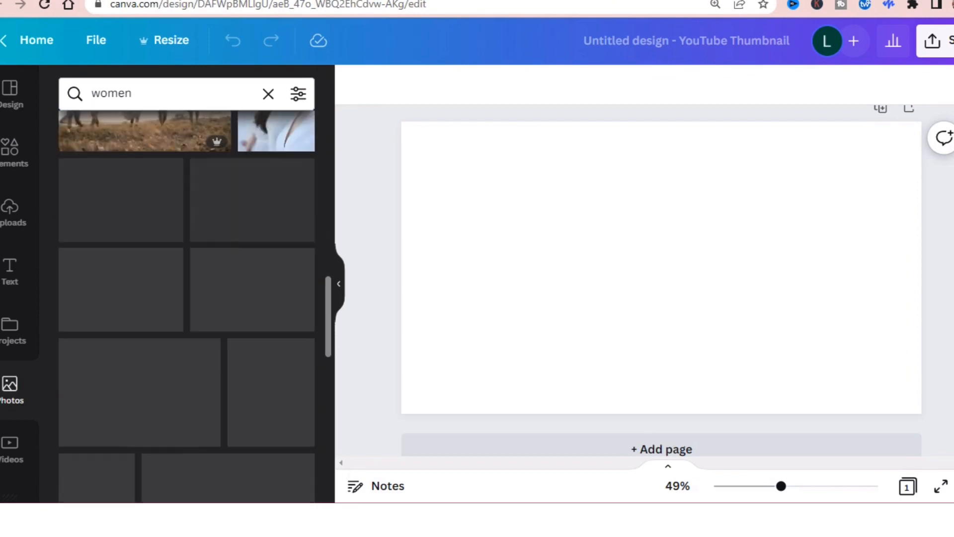
{"action": "scroll", "coordinate": [187, 306], "scroll_direction": "down", "scroll_amount": 3}
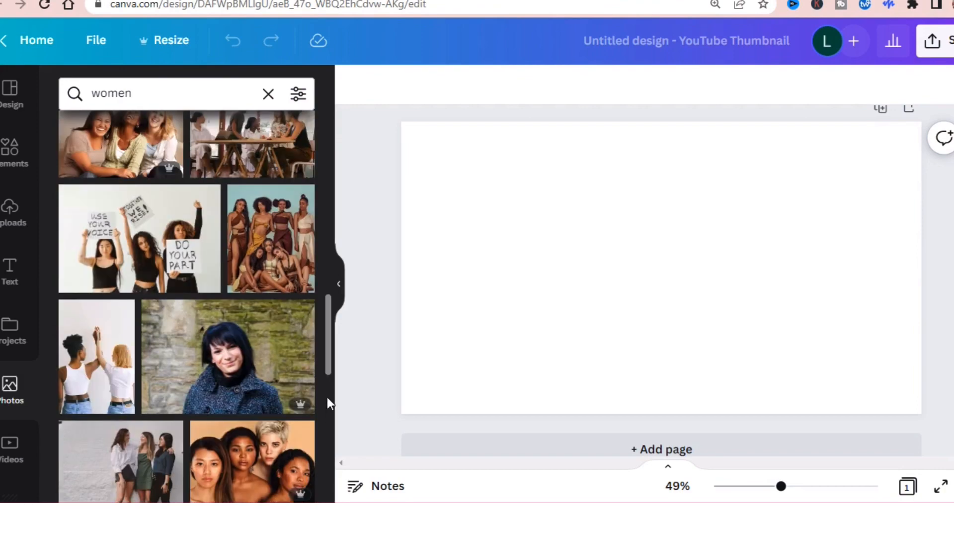
{"action": "left_click_drag", "start_coordinate": [328, 360], "coordinate": [347, 471]}
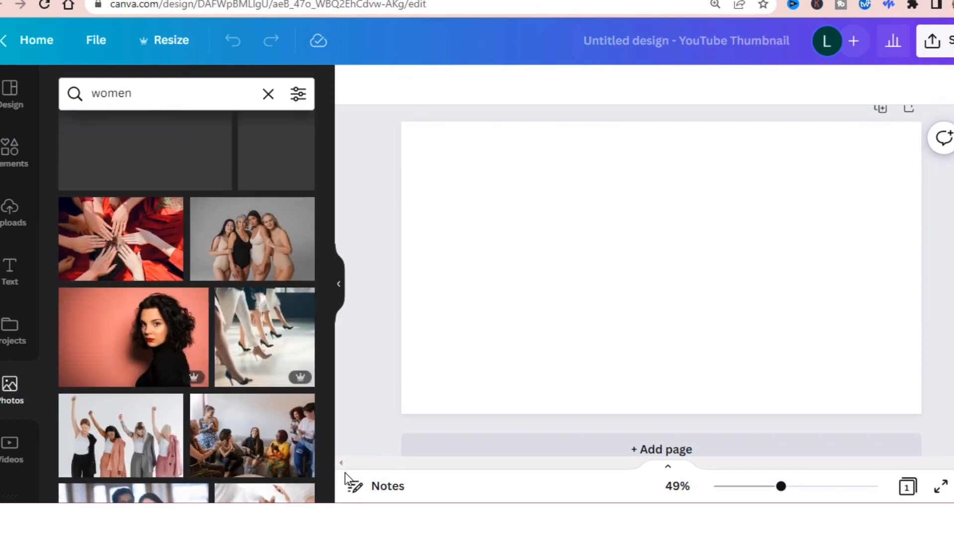
{"action": "left_click", "coordinate": [141, 336]}
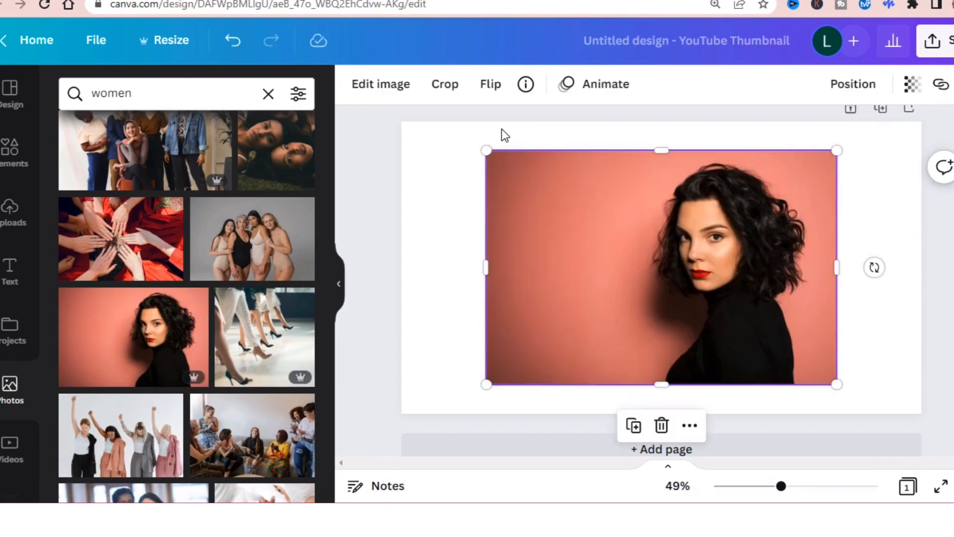
Step: Enlarge the woman's photo so it covers the whole thumbnail page
{"action": "left_click_drag", "start_coordinate": [490, 152], "coordinate": [380, 113]}
{"action": "left_click_drag", "start_coordinate": [807, 349], "coordinate": [803, 375]}
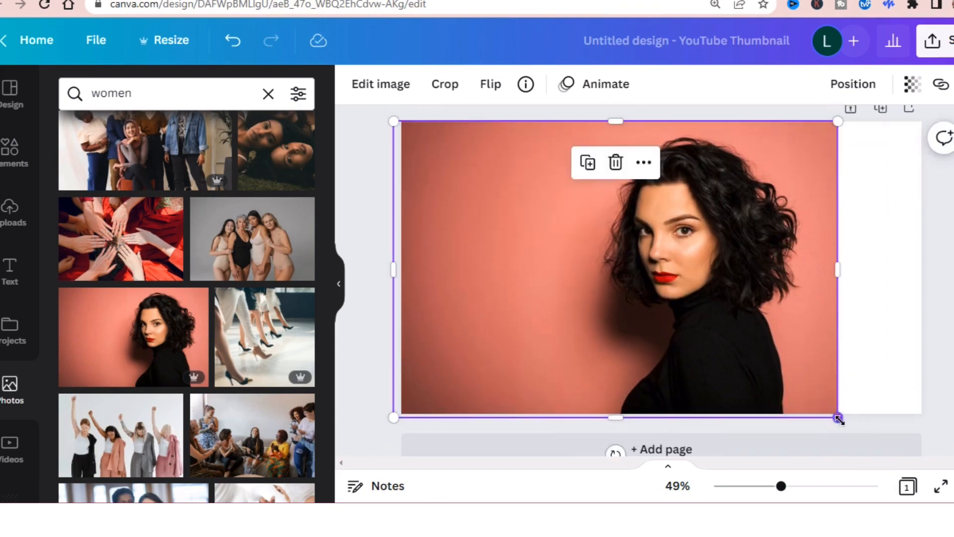
{"action": "left_click_drag", "start_coordinate": [838, 417], "coordinate": [928, 464]}
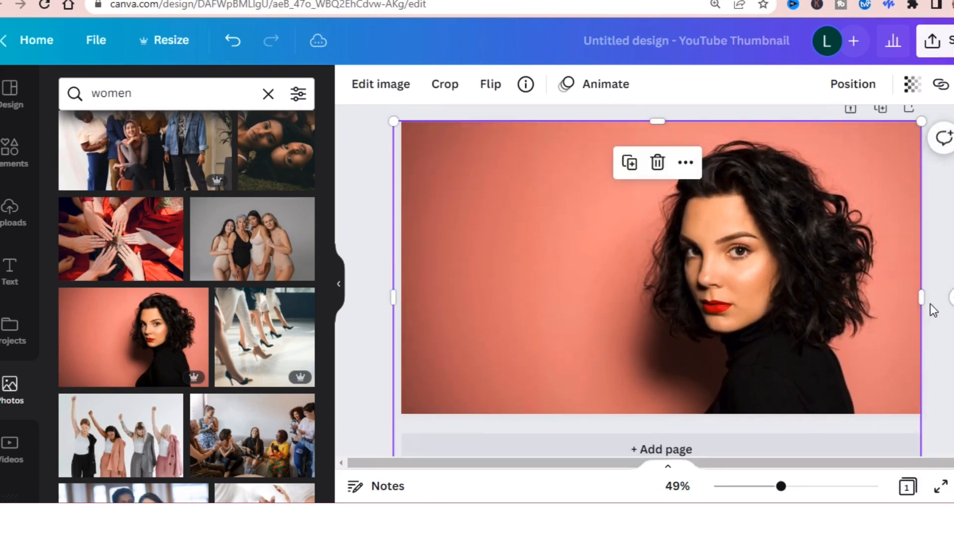
{"action": "left_click", "coordinate": [944, 246]}
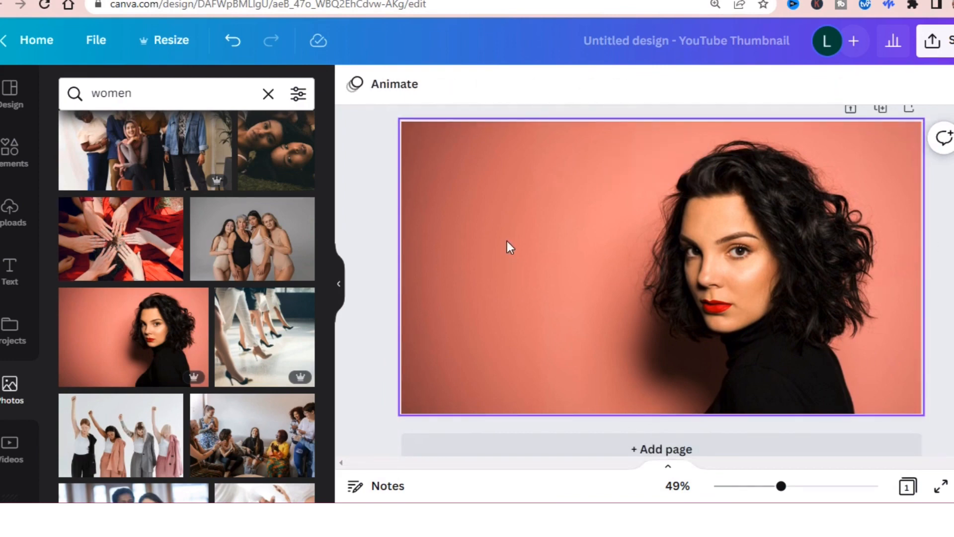
Step: Remove the coral backdrop from the page-filling photo with the Background Remover and apply the result
{"action": "left_click", "coordinate": [548, 122]}
{"action": "left_click", "coordinate": [547, 94]}
{"action": "left_click", "coordinate": [416, 91]}
{"action": "left_click", "coordinate": [414, 90]}
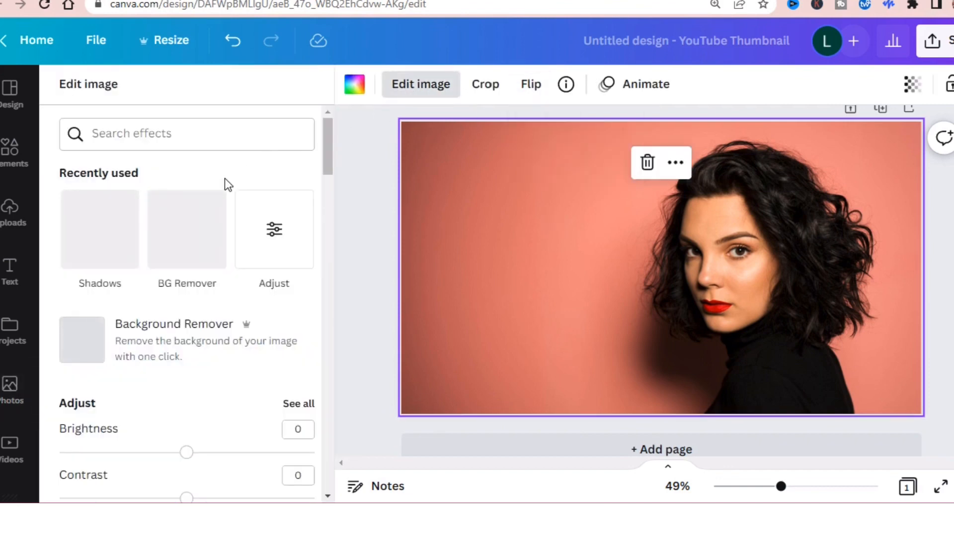
{"action": "left_click", "coordinate": [194, 240]}
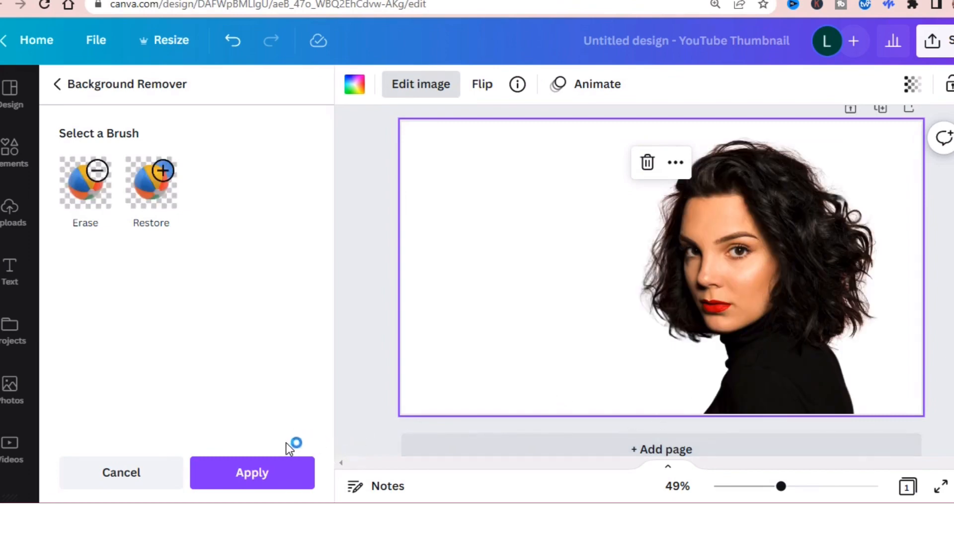
{"action": "left_click", "coordinate": [281, 471]}
{"action": "left_click", "coordinate": [269, 464]}
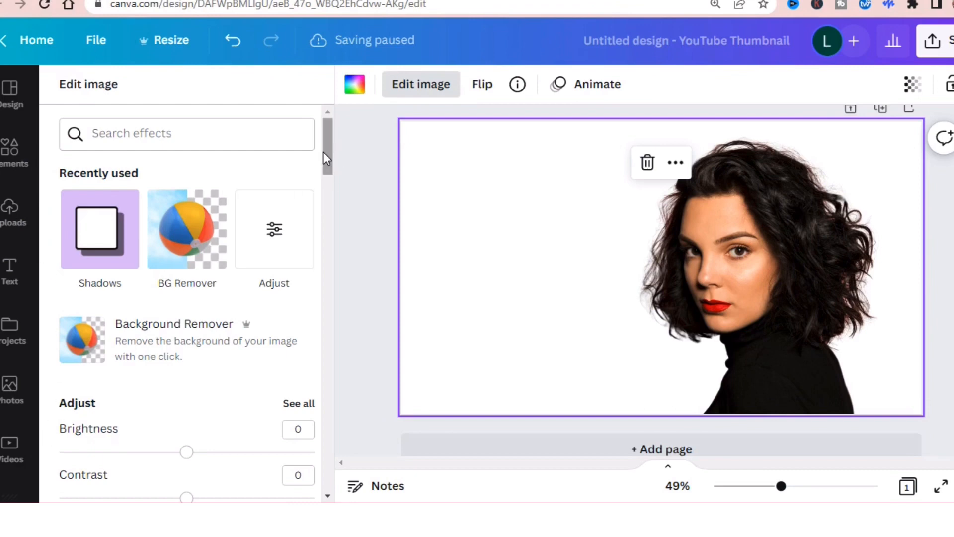
Step: Search the background library for "red"
{"action": "scroll", "coordinate": [323, 154], "scroll_direction": "down", "scroll_amount": 4}
{"action": "left_click", "coordinate": [8, 97]}
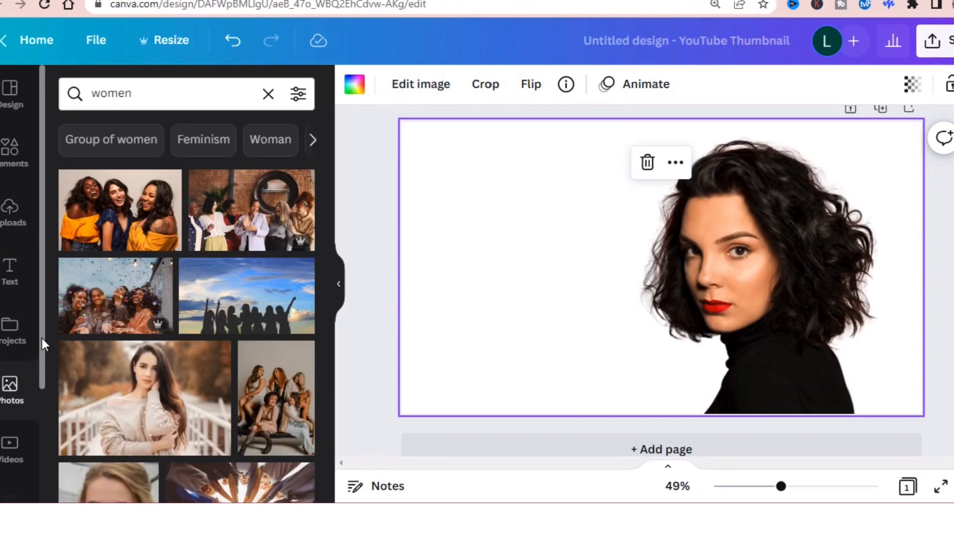
{"action": "left_click_drag", "start_coordinate": [42, 339], "coordinate": [42, 361]}
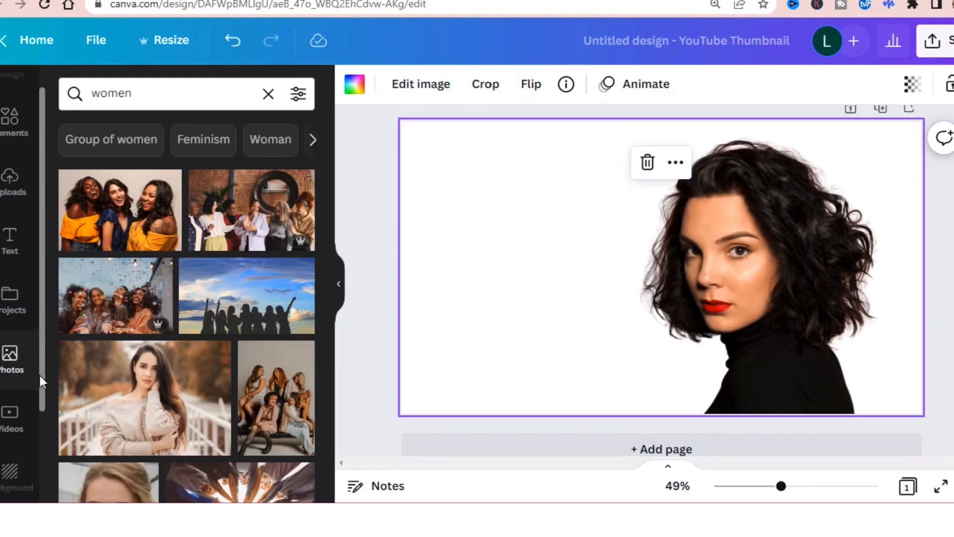
{"action": "scroll", "coordinate": [17, 426], "scroll_direction": "down", "scroll_amount": 1}
{"action": "left_click", "coordinate": [10, 440]}
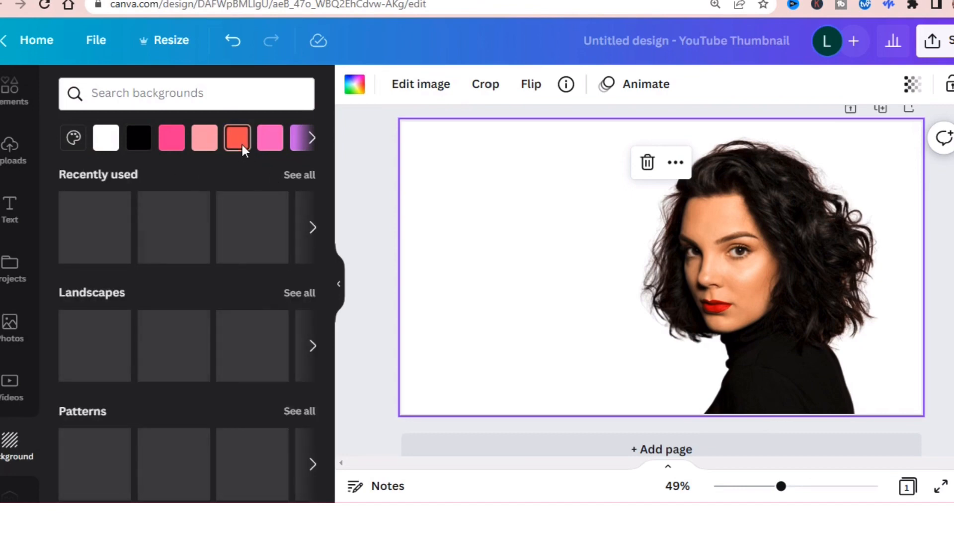
{"action": "left_click", "coordinate": [74, 139]}
{"action": "left_click", "coordinate": [101, 98]}
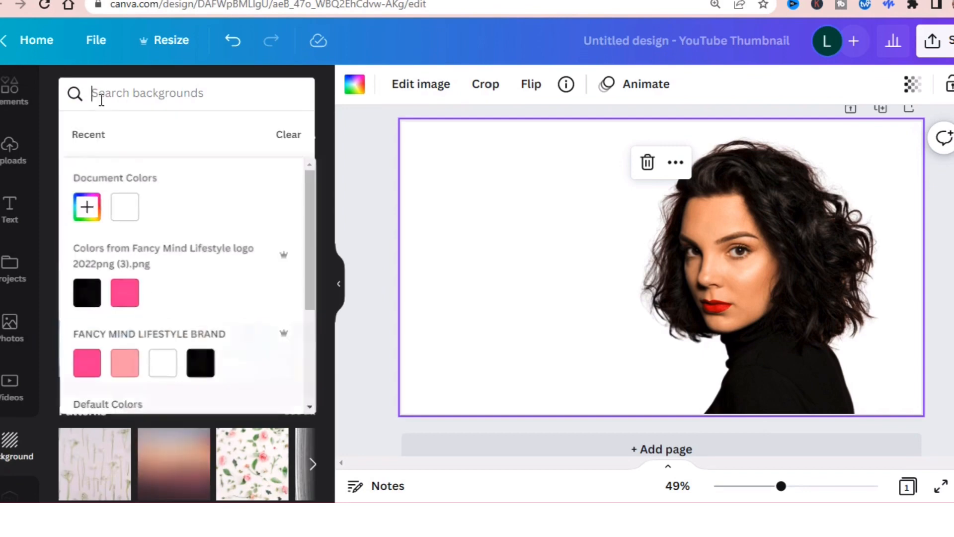
{"action": "type", "text": "red"}
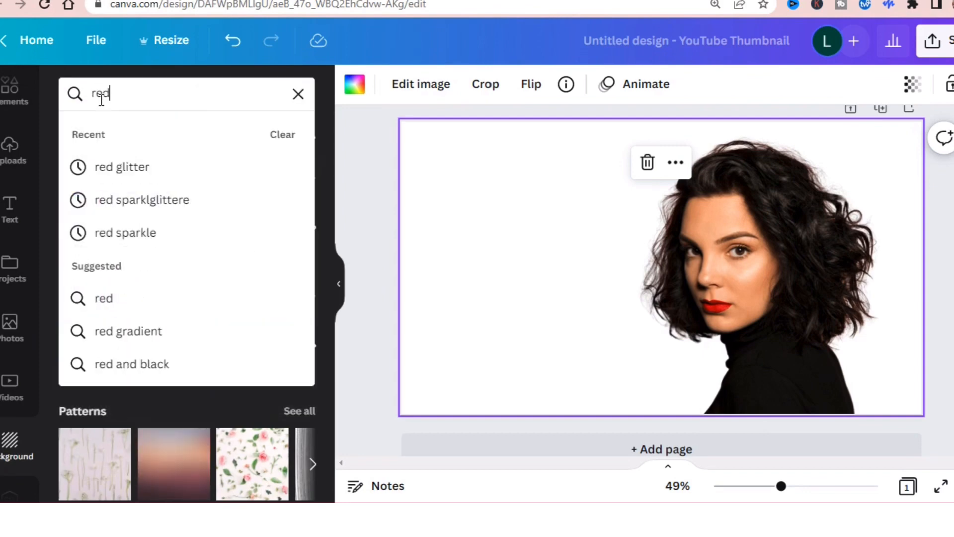
{"action": "key", "text": "Return"}
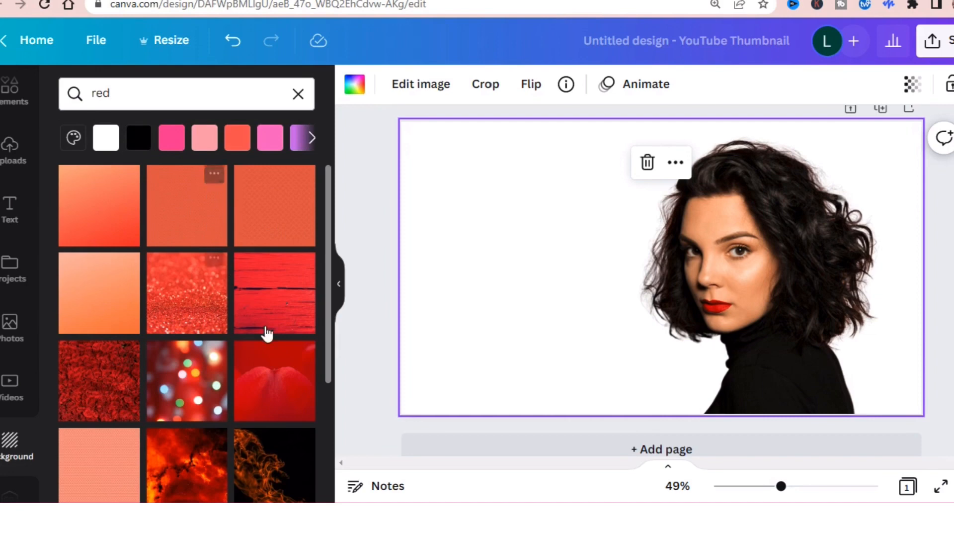
Step: Set the red and black pattern of glowing dots as the page background and clear the background search
{"action": "scroll", "coordinate": [332, 319], "scroll_direction": "down", "scroll_amount": 2}
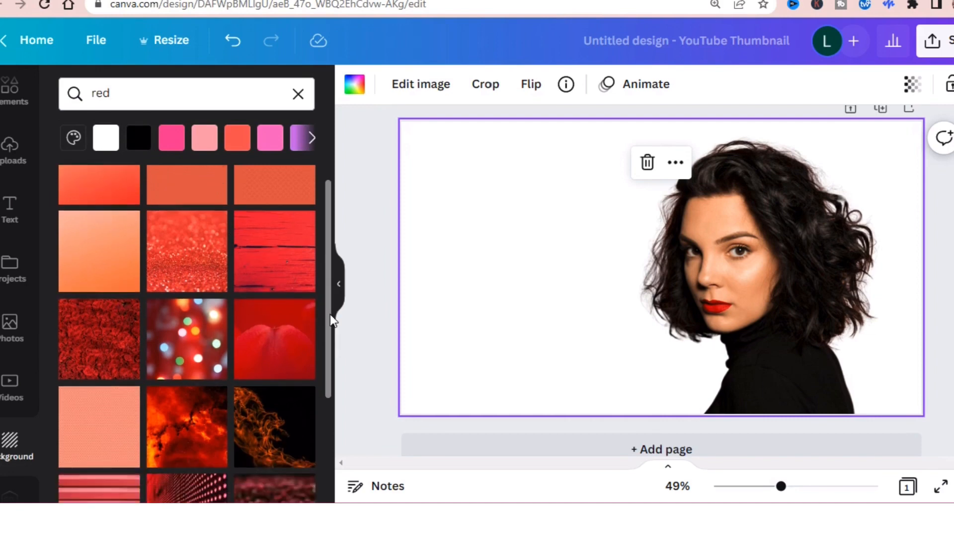
{"action": "scroll", "coordinate": [332, 319], "scroll_direction": "down", "scroll_amount": 5}
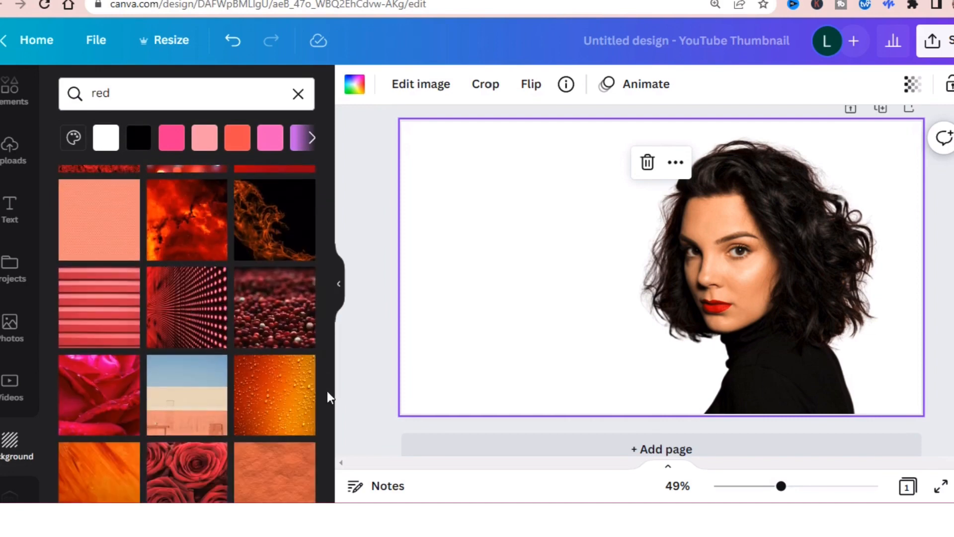
{"action": "left_click", "coordinate": [188, 308]}
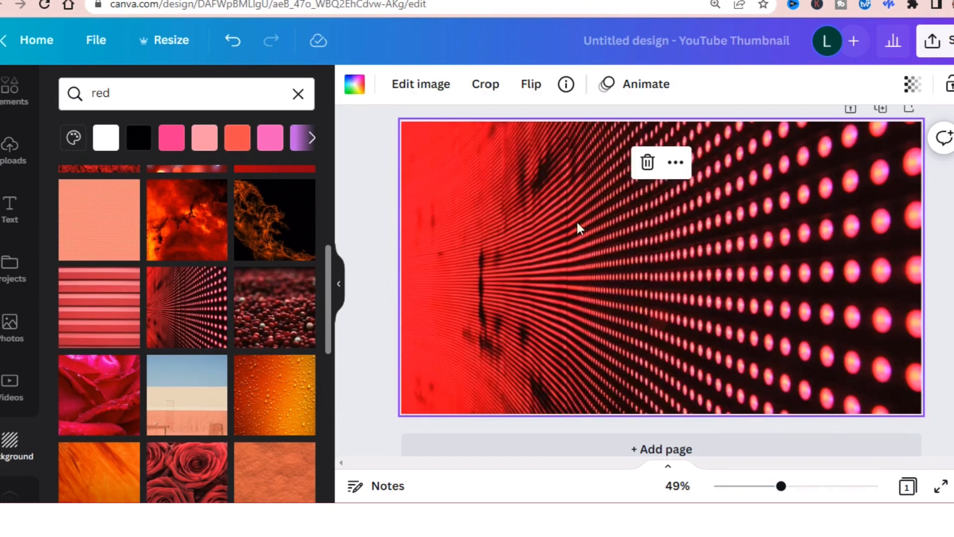
{"action": "left_click", "coordinate": [370, 256]}
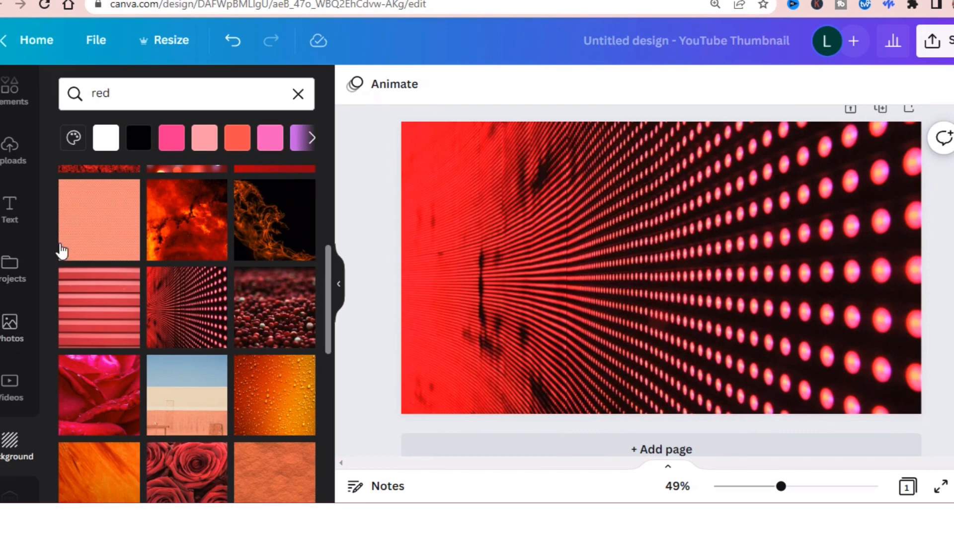
{"action": "left_click", "coordinate": [298, 93]}
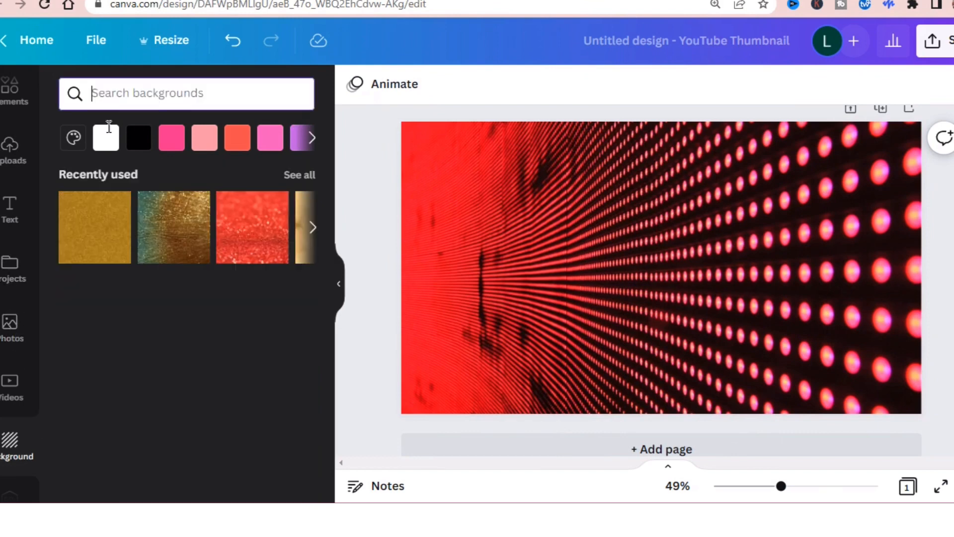
Step: Add the recently used photo of the curly-haired woman to the page and remove its coral backdrop with the Background Remover
{"action": "left_click", "coordinate": [13, 347]}
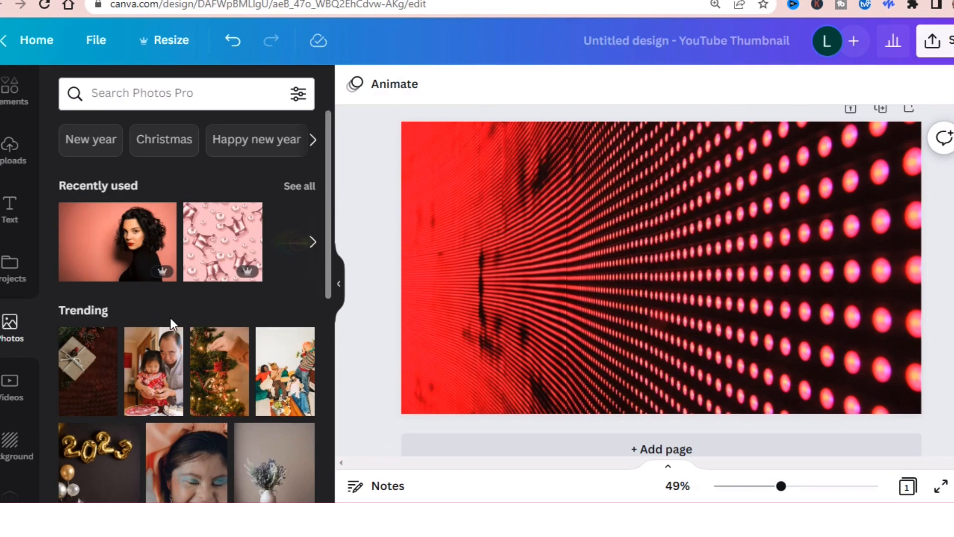
{"action": "left_click", "coordinate": [147, 243]}
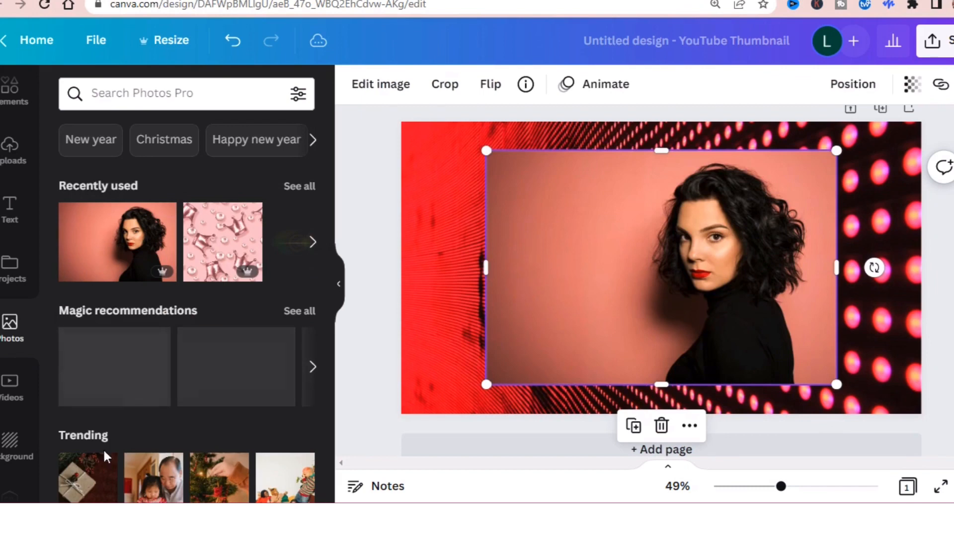
{"action": "left_click", "coordinate": [373, 98]}
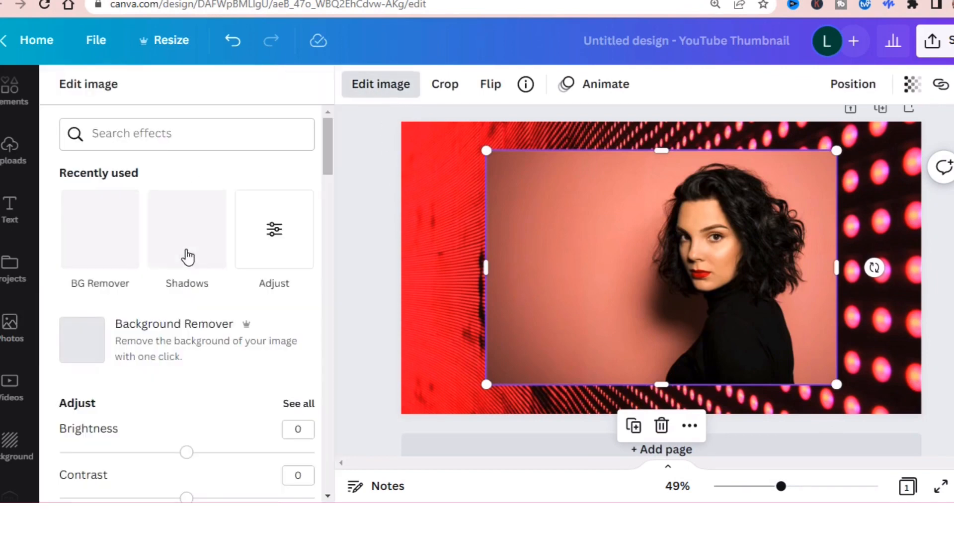
{"action": "left_click", "coordinate": [112, 235]}
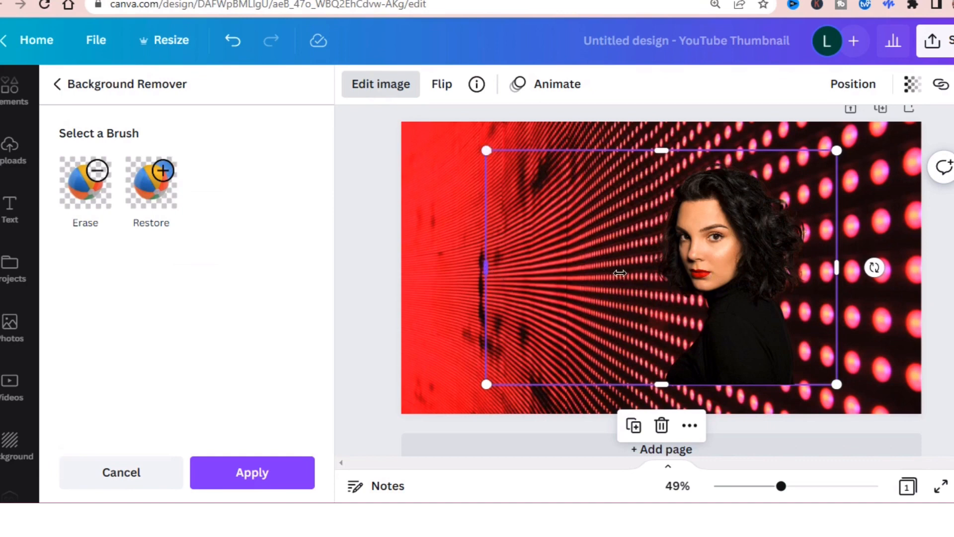
{"action": "mouse_move", "coordinate": [620, 273]}
{"action": "left_mouse_down"}
{"action": "mouse_move", "coordinate": [610, 282]}
{"action": "mouse_move", "coordinate": [625, 285]}
{"action": "left_mouse_up"}
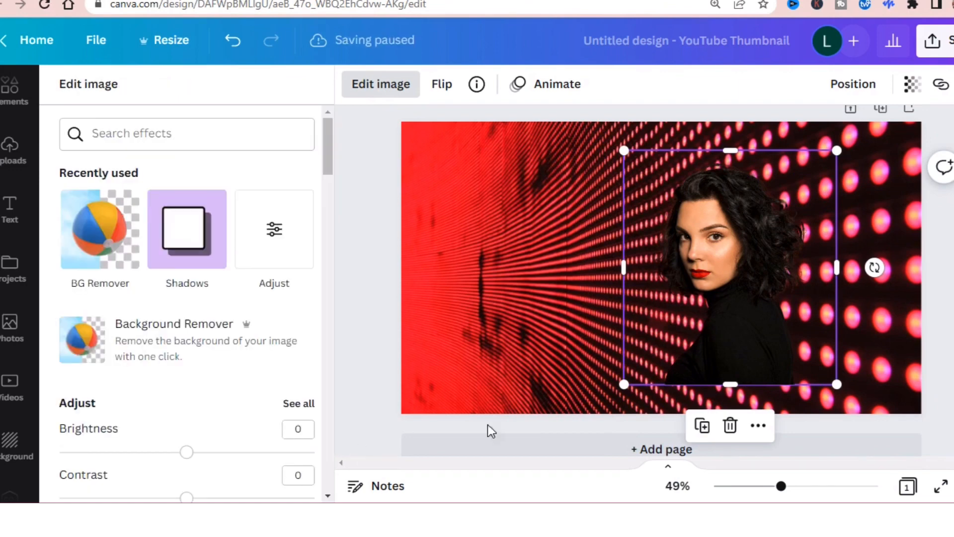
Step: Enlarge the woman's cut-out to about the page height and place it near the centre, flush with the page's bottom edge
{"action": "mouse_move", "coordinate": [607, 143]}
{"action": "left_mouse_down"}
{"action": "mouse_move", "coordinate": [641, 176]}
{"action": "mouse_move", "coordinate": [610, 159]}
{"action": "left_mouse_up"}
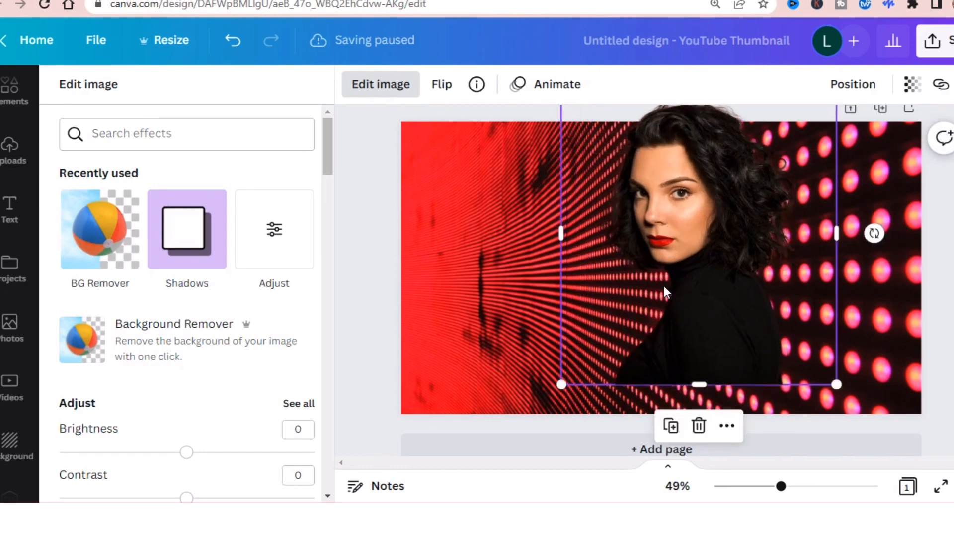
{"action": "left_click_drag", "start_coordinate": [704, 308], "coordinate": [674, 340]}
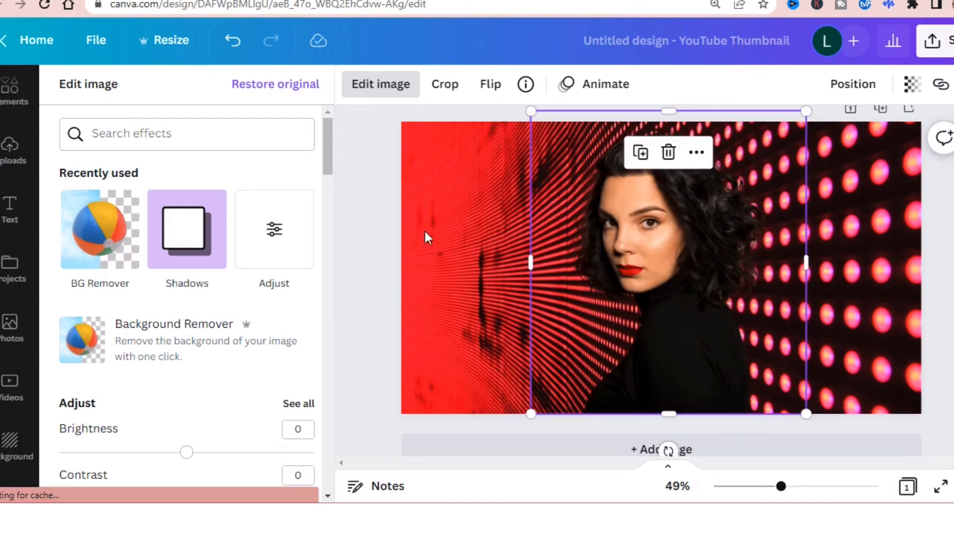
{"action": "left_click", "coordinate": [393, 212]}
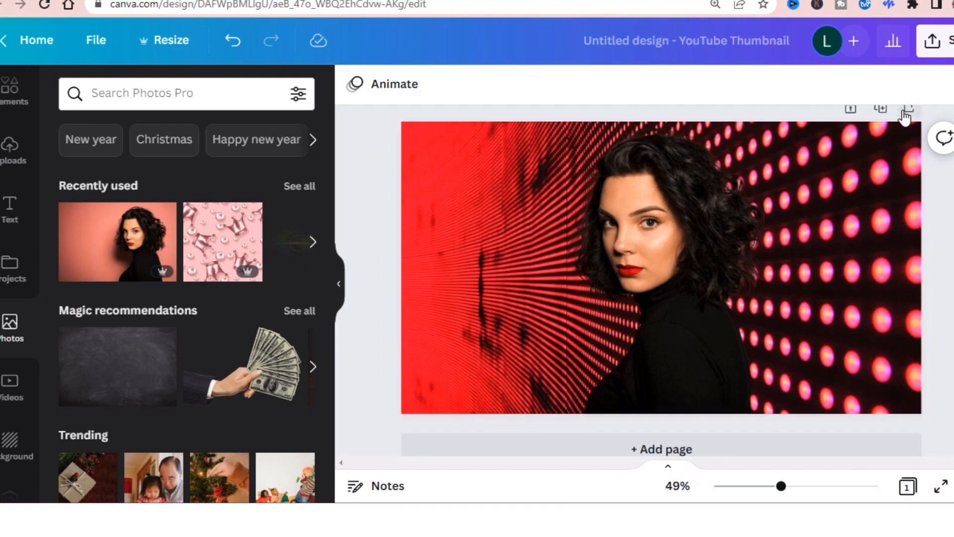
Step: Add a second page and insert the trending photo of a woman gesturing in front of a laptop
{"action": "left_click", "coordinate": [666, 450]}
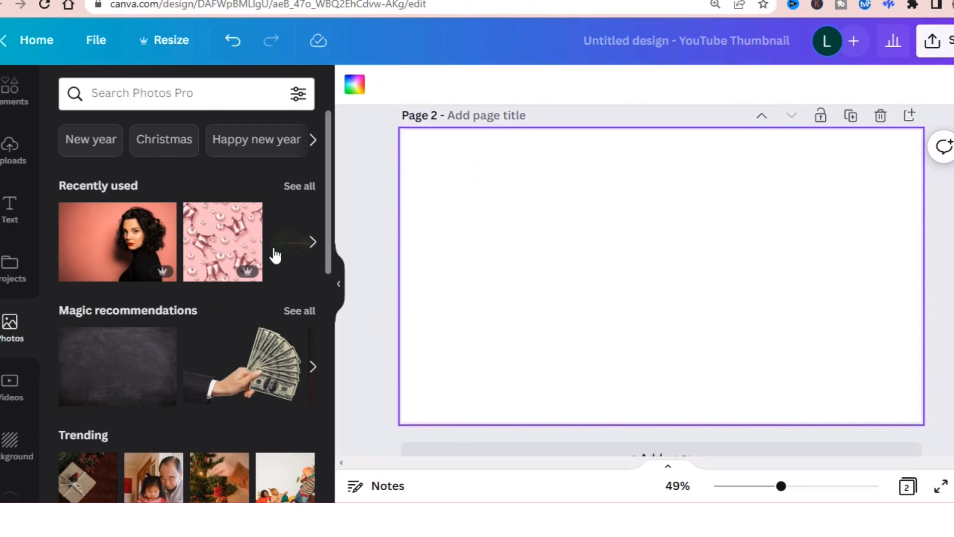
{"action": "scroll", "coordinate": [330, 232], "scroll_direction": "down", "scroll_amount": 1}
{"action": "left_click_drag", "start_coordinate": [327, 243], "coordinate": [369, 461]}
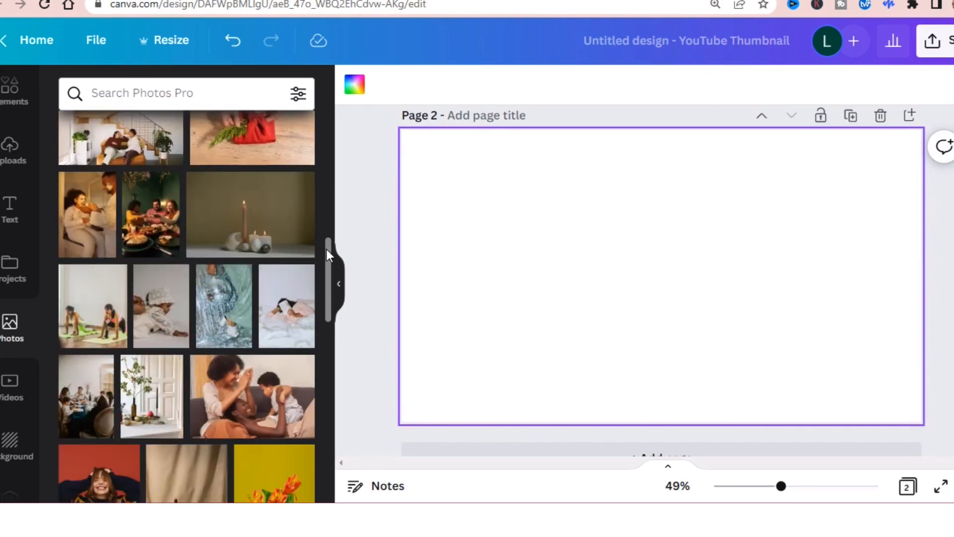
{"action": "left_click_drag", "start_coordinate": [328, 253], "coordinate": [332, 354]}
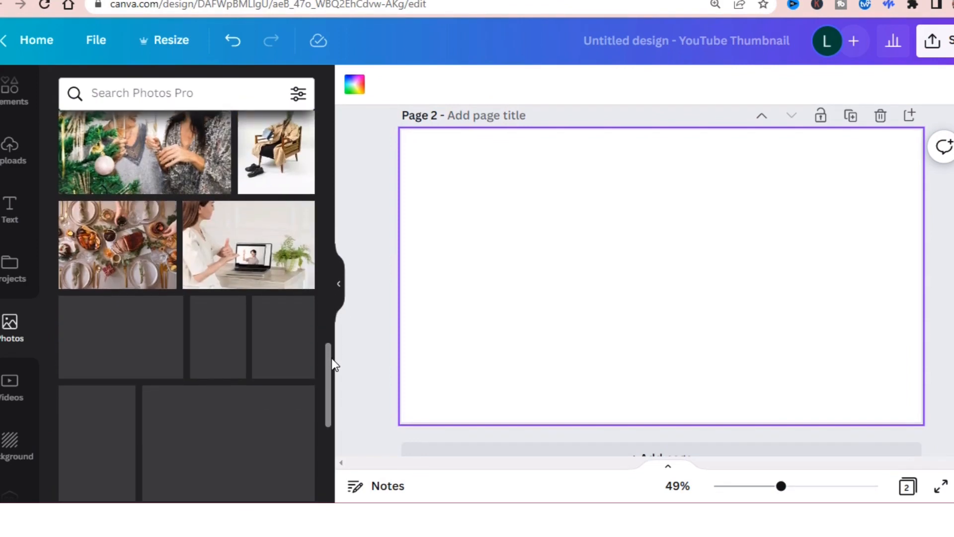
{"action": "left_click", "coordinate": [286, 283]}
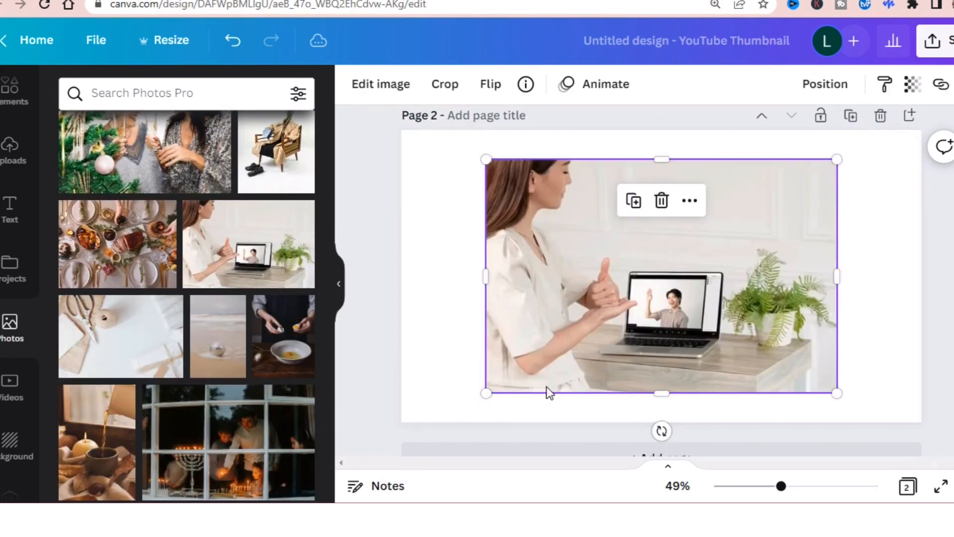
Step: Enlarge and position the laptop photo to nearly fill page 2, and remove its background with the Background Remover
{"action": "left_click_drag", "start_coordinate": [486, 160], "coordinate": [459, 205]}
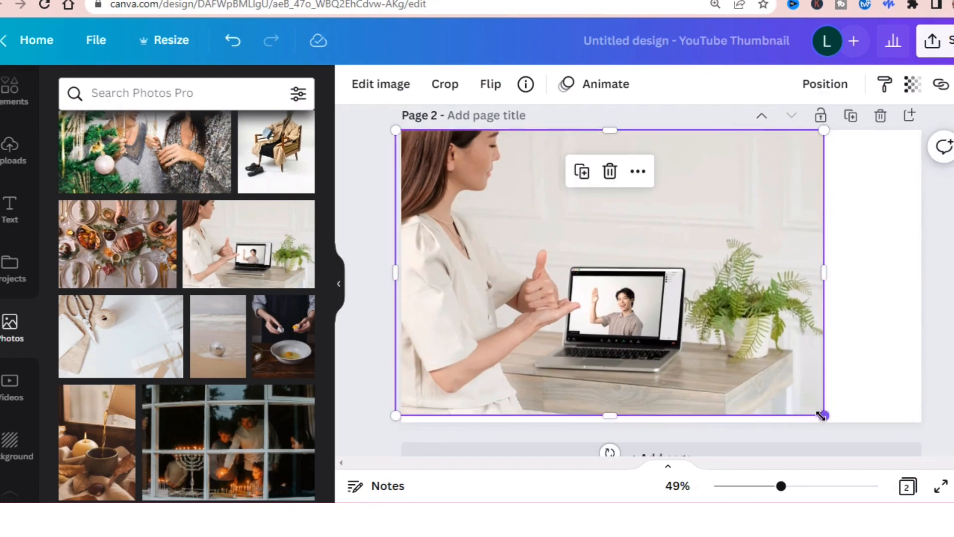
{"action": "left_click_drag", "start_coordinate": [822, 413], "coordinate": [872, 446]}
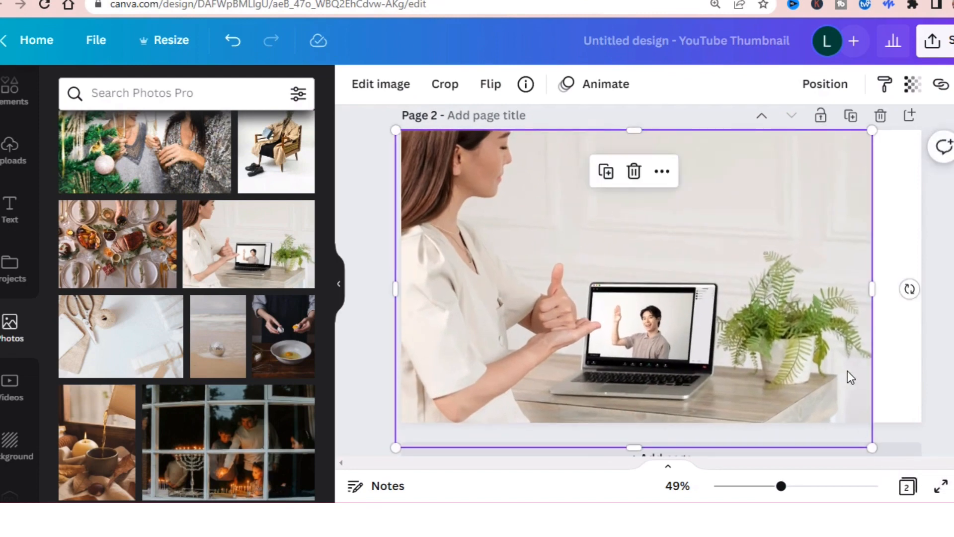
{"action": "left_click_drag", "start_coordinate": [848, 370], "coordinate": [850, 398]}
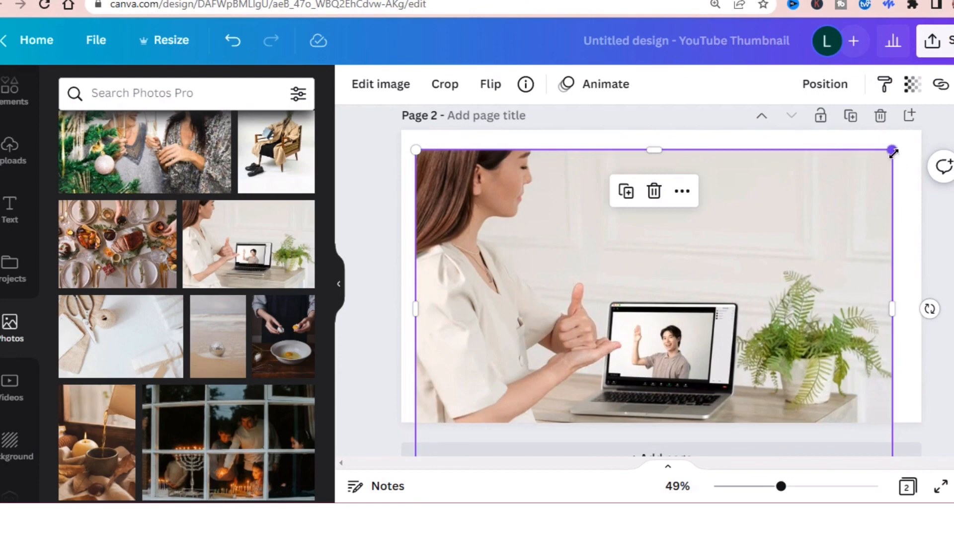
{"action": "left_click_drag", "start_coordinate": [892, 149], "coordinate": [866, 214]}
{"action": "left_click_drag", "start_coordinate": [767, 289], "coordinate": [786, 243]}
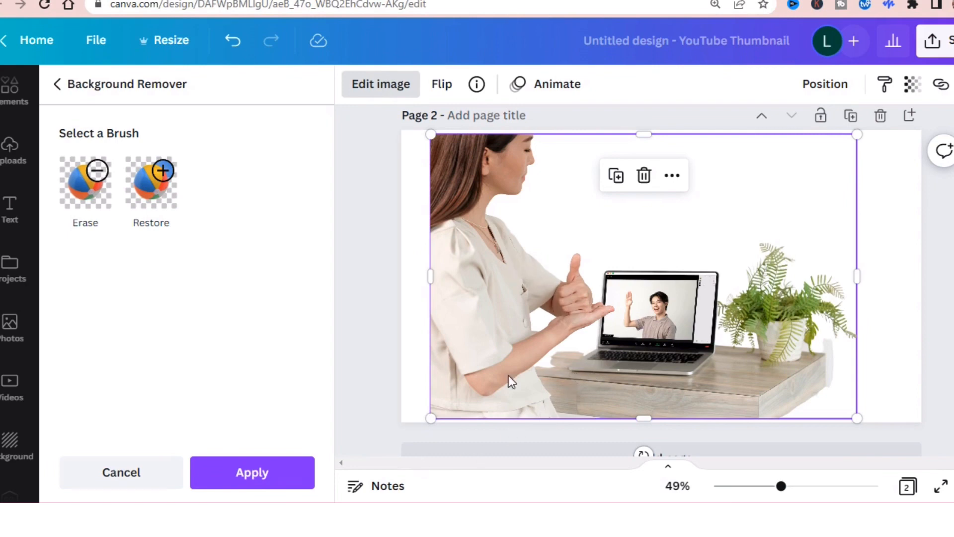
Step: Erase the plant, the laptop and most of the desk from the cut-out using the Erase brush at size 54
{"action": "left_click", "coordinate": [85, 180]}
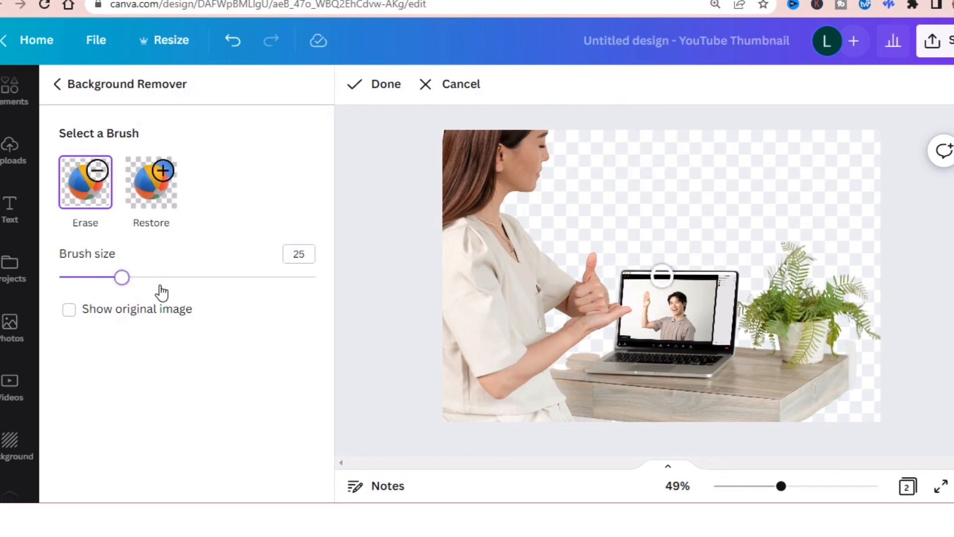
{"action": "left_click_drag", "start_coordinate": [159, 277], "coordinate": [196, 277]}
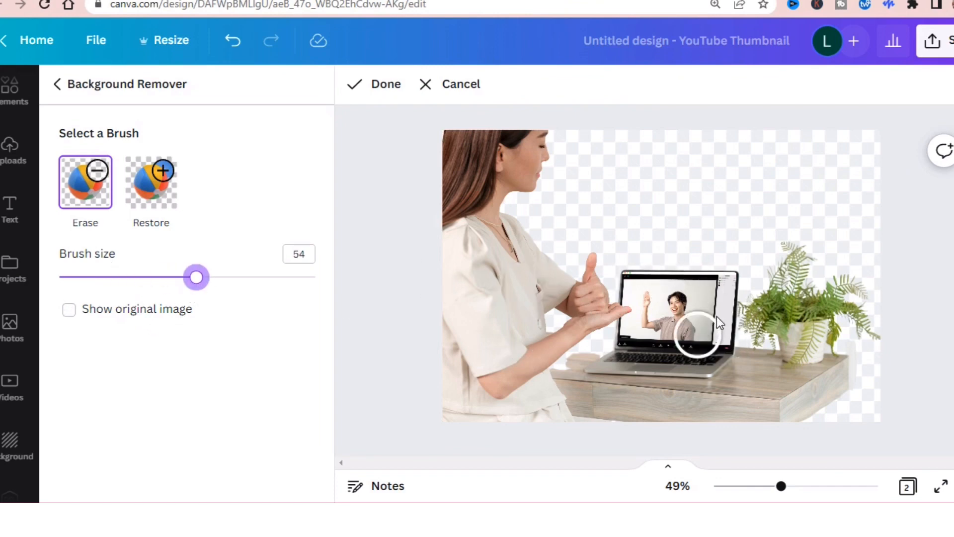
{"action": "mouse_move", "coordinate": [708, 247]}
{"action": "left_mouse_down"}
{"action": "mouse_move", "coordinate": [719, 368]}
{"action": "mouse_move", "coordinate": [709, 444]}
{"action": "mouse_move", "coordinate": [718, 295]}
{"action": "mouse_move", "coordinate": [746, 399]}
{"action": "mouse_move", "coordinate": [732, 247]}
{"action": "mouse_move", "coordinate": [763, 383]}
{"action": "mouse_move", "coordinate": [777, 251]}
{"action": "mouse_move", "coordinate": [807, 346]}
{"action": "mouse_move", "coordinate": [833, 377]}
{"action": "mouse_move", "coordinate": [830, 413]}
{"action": "mouse_move", "coordinate": [873, 268]}
{"action": "mouse_move", "coordinate": [892, 378]}
{"action": "mouse_move", "coordinate": [884, 328]}
{"action": "mouse_move", "coordinate": [807, 399]}
{"action": "mouse_move", "coordinate": [807, 373]}
{"action": "mouse_move", "coordinate": [800, 463]}
{"action": "left_mouse_up"}
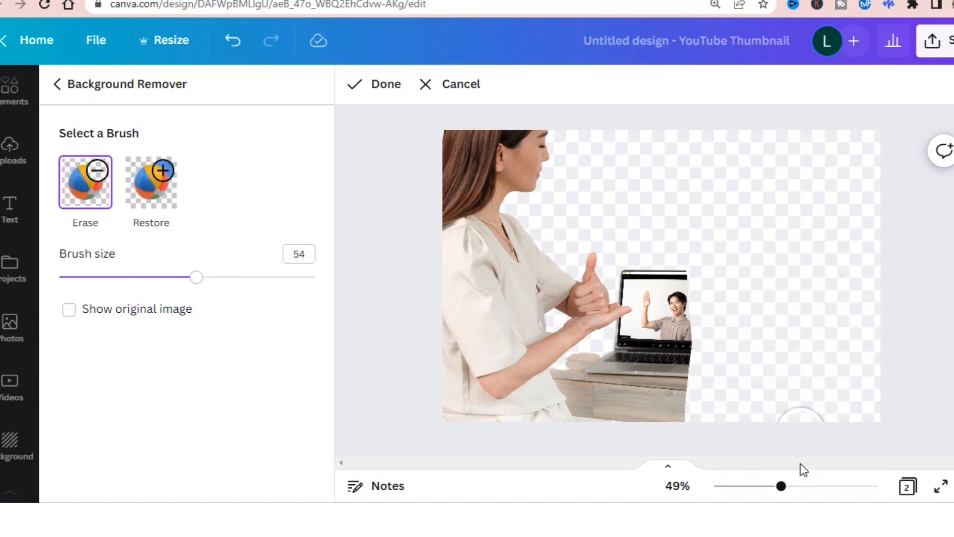
{"action": "mouse_move", "coordinate": [675, 278]}
{"action": "left_mouse_down"}
{"action": "mouse_move", "coordinate": [641, 269]}
{"action": "mouse_move", "coordinate": [634, 281]}
{"action": "mouse_move", "coordinate": [655, 284]}
{"action": "mouse_move", "coordinate": [666, 303]}
{"action": "mouse_move", "coordinate": [663, 385]}
{"action": "mouse_move", "coordinate": [694, 269]}
{"action": "mouse_move", "coordinate": [688, 415]}
{"action": "mouse_move", "coordinate": [612, 411]}
{"action": "left_mouse_up"}
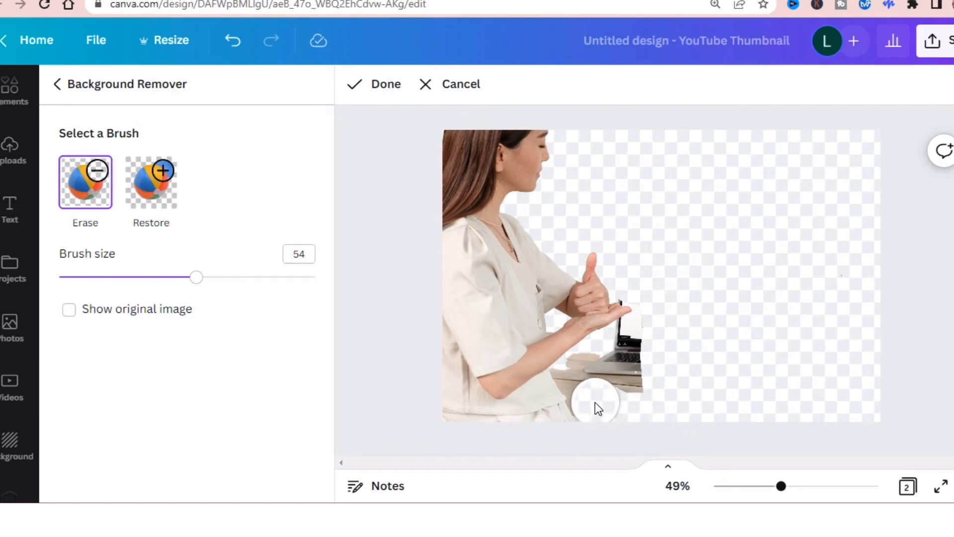
{"action": "mouse_move", "coordinate": [615, 370]}
{"action": "left_mouse_down"}
{"action": "mouse_move", "coordinate": [646, 339]}
{"action": "mouse_move", "coordinate": [640, 416]}
{"action": "mouse_move", "coordinate": [603, 384]}
{"action": "mouse_move", "coordinate": [595, 402]}
{"action": "mouse_move", "coordinate": [585, 388]}
{"action": "mouse_move", "coordinate": [603, 365]}
{"action": "left_mouse_up"}
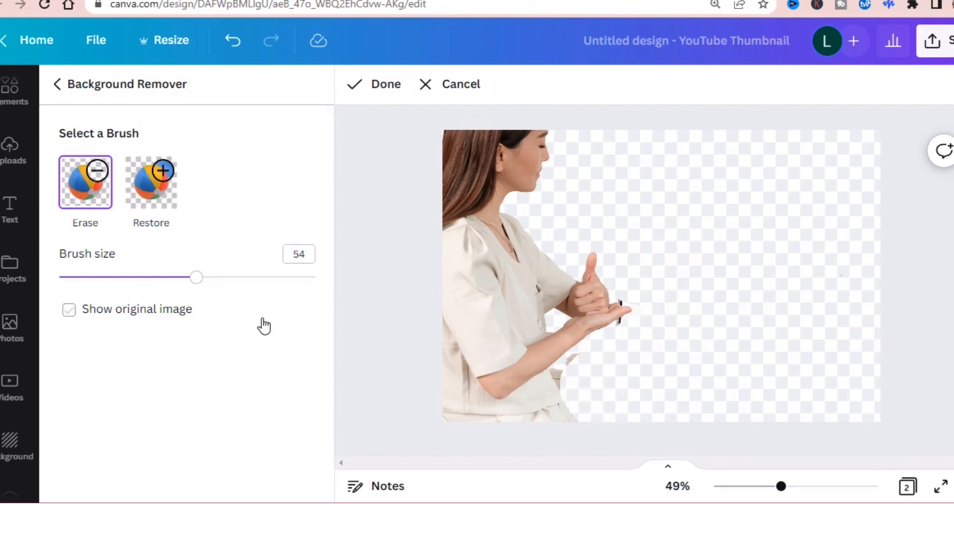
Step: Erase the leftover laptop and desk fragments around the woman's hand and arm with brush size 19, and apply the cut-out
{"action": "mouse_move", "coordinate": [197, 277]}
{"action": "left_mouse_down"}
{"action": "mouse_move", "coordinate": [88, 292]}
{"action": "mouse_move", "coordinate": [106, 292]}
{"action": "left_mouse_up"}
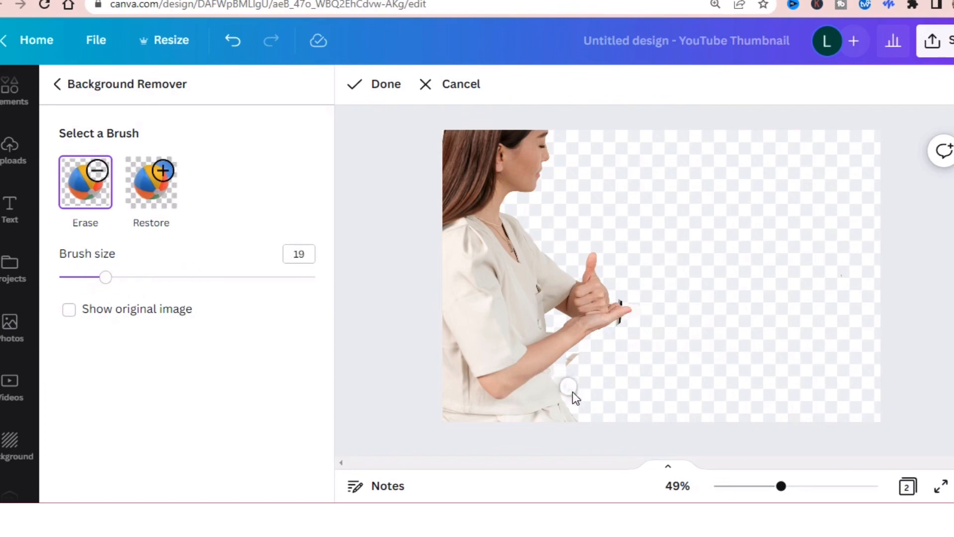
{"action": "left_click_drag", "start_coordinate": [781, 487], "coordinate": [799, 488]}
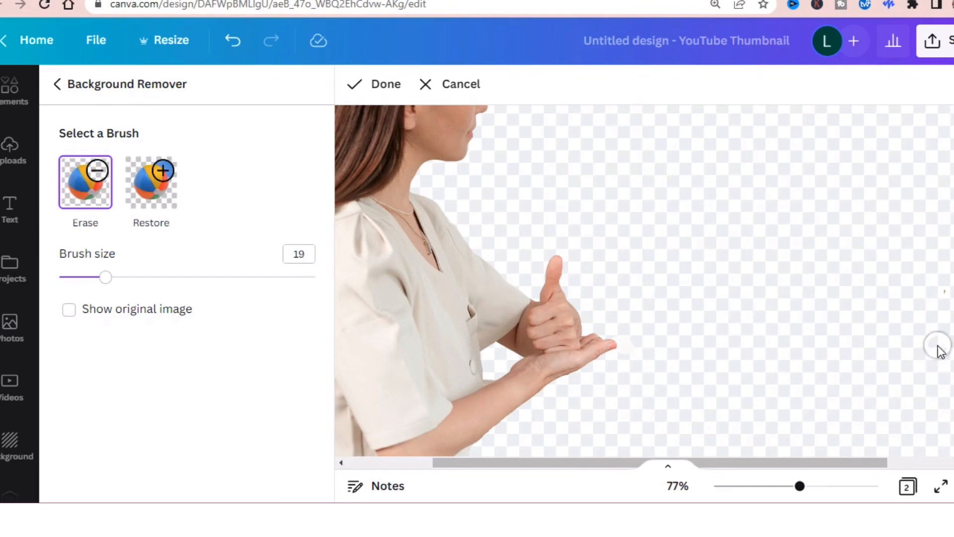
{"action": "scroll", "coordinate": [629, 343], "scroll_direction": "down", "scroll_amount": 3}
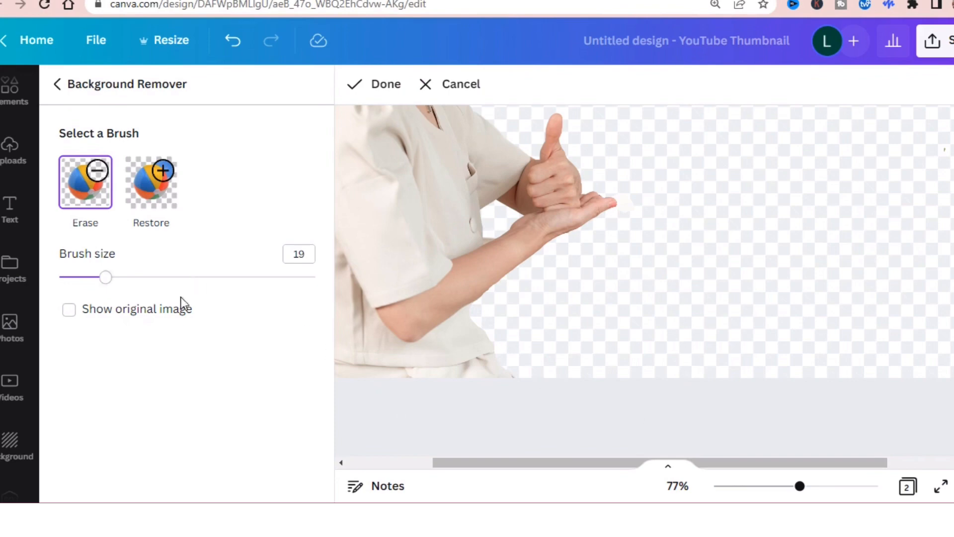
{"action": "left_click", "coordinate": [383, 88]}
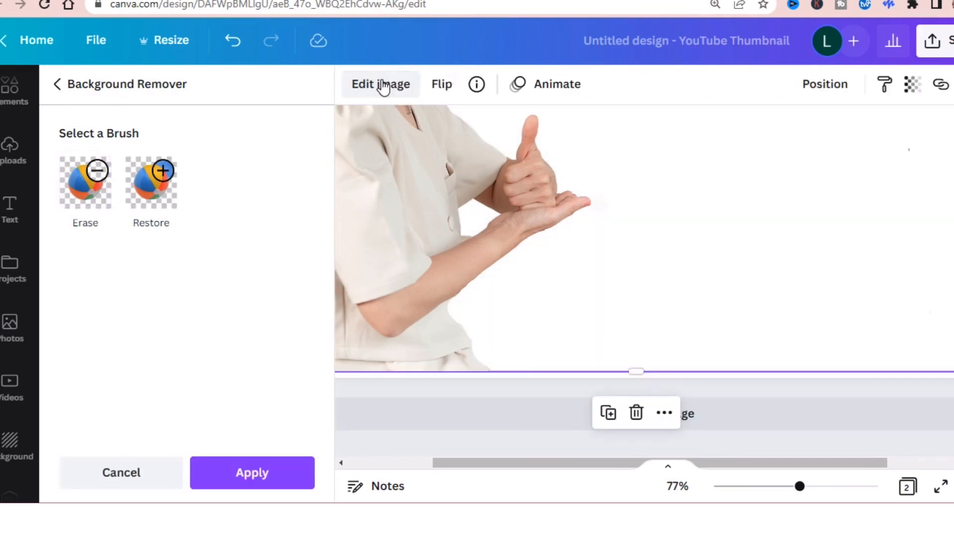
{"action": "left_click", "coordinate": [246, 485]}
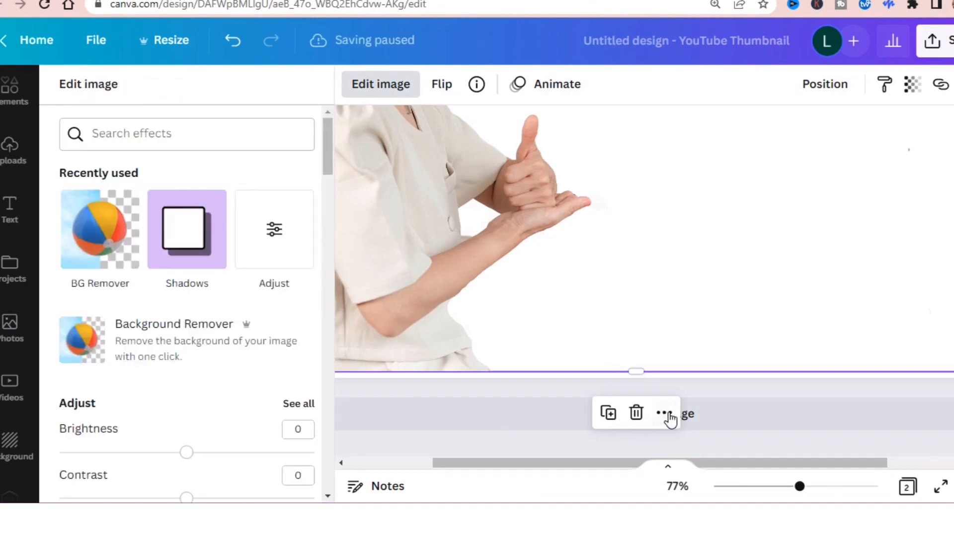
Step: Search the photo library for "pink" and add the pink glitter photo to page 2
{"action": "scroll", "coordinate": [666, 415], "scroll_direction": "up", "scroll_amount": 4}
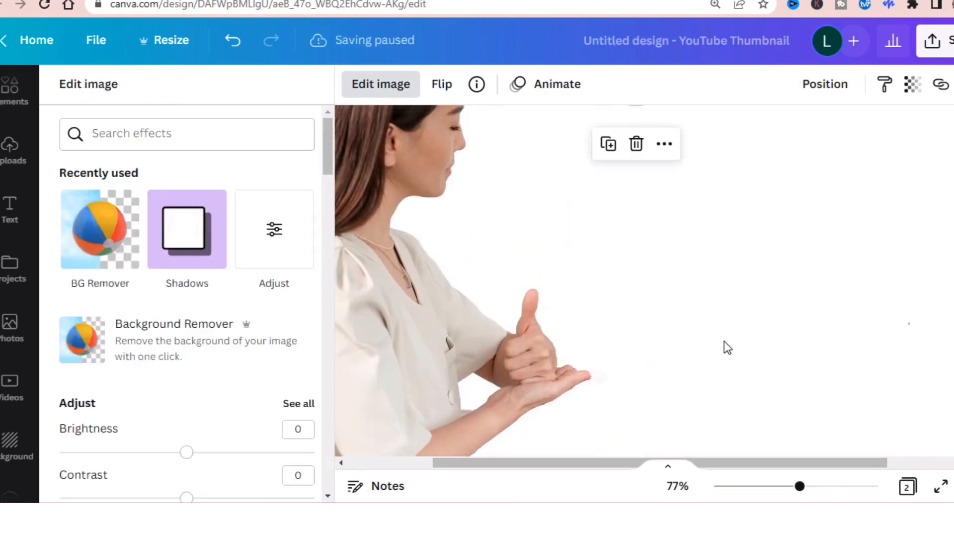
{"action": "left_click_drag", "start_coordinate": [788, 495], "coordinate": [779, 492]}
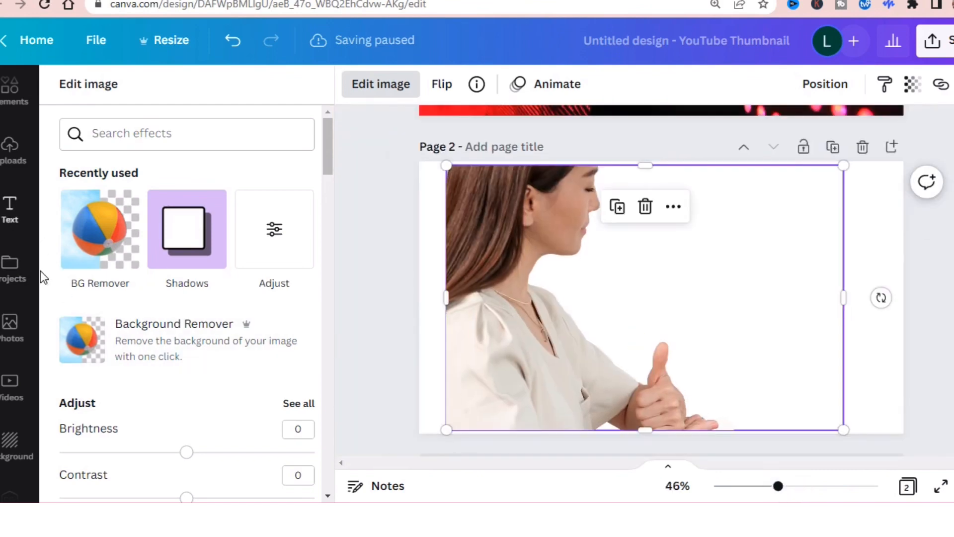
{"action": "left_click", "coordinate": [9, 336]}
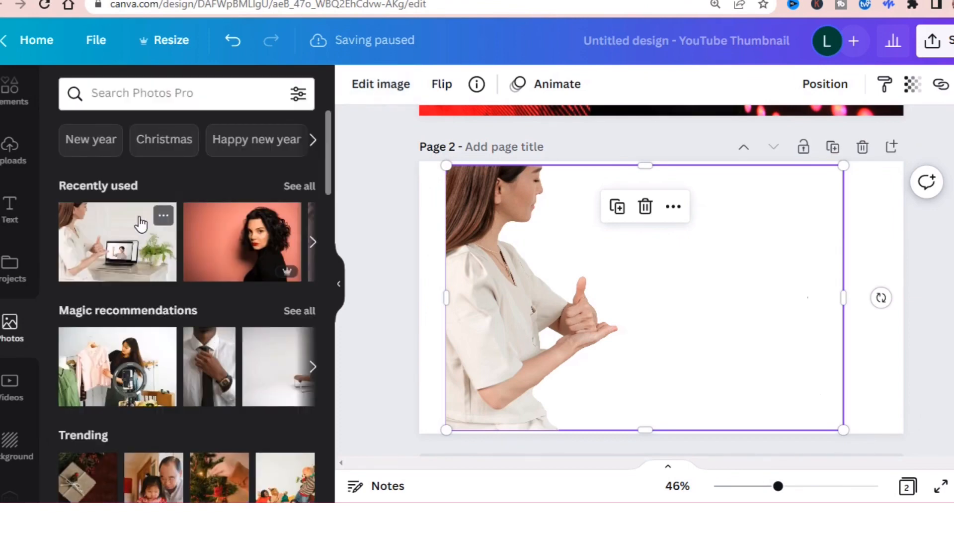
{"action": "left_click", "coordinate": [146, 94]}
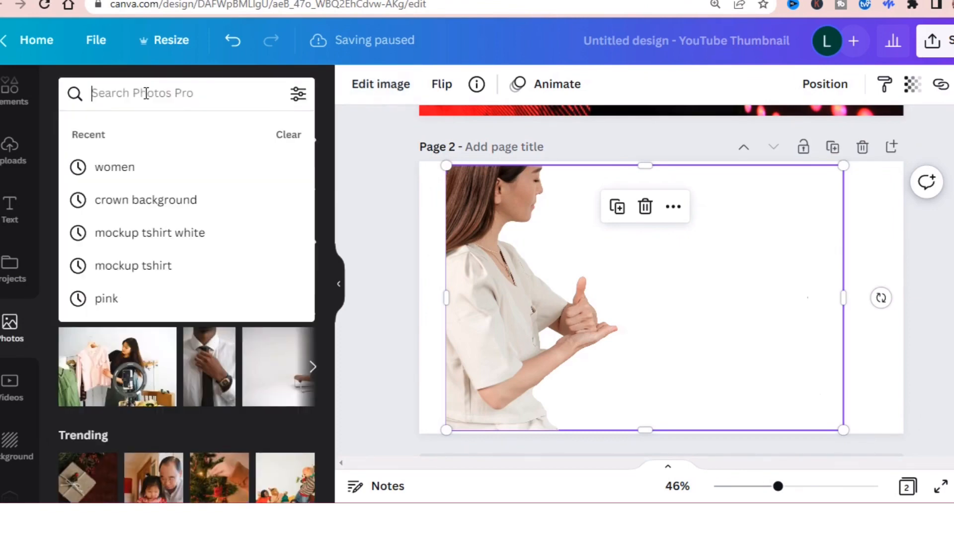
{"action": "type", "text": "pink"}
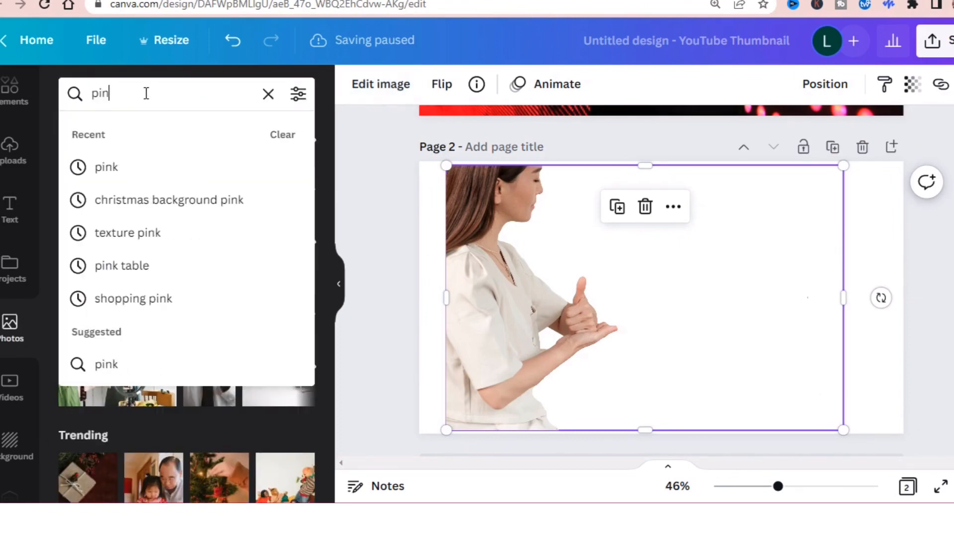
{"action": "key", "text": "Return"}
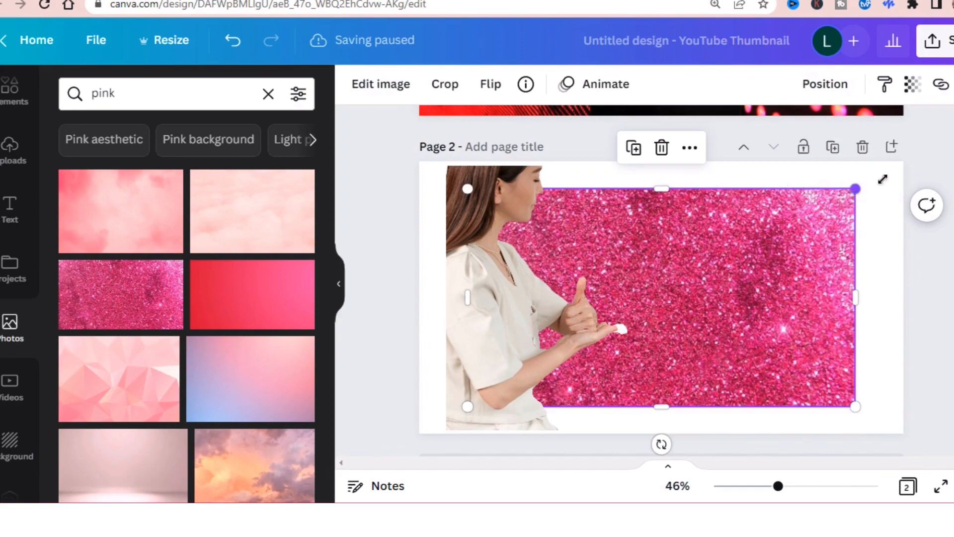
Step: Enlarge and align the pink glitter photo so it covers the whole of page 2
{"action": "left_click_drag", "start_coordinate": [944, 169], "coordinate": [931, 147]}
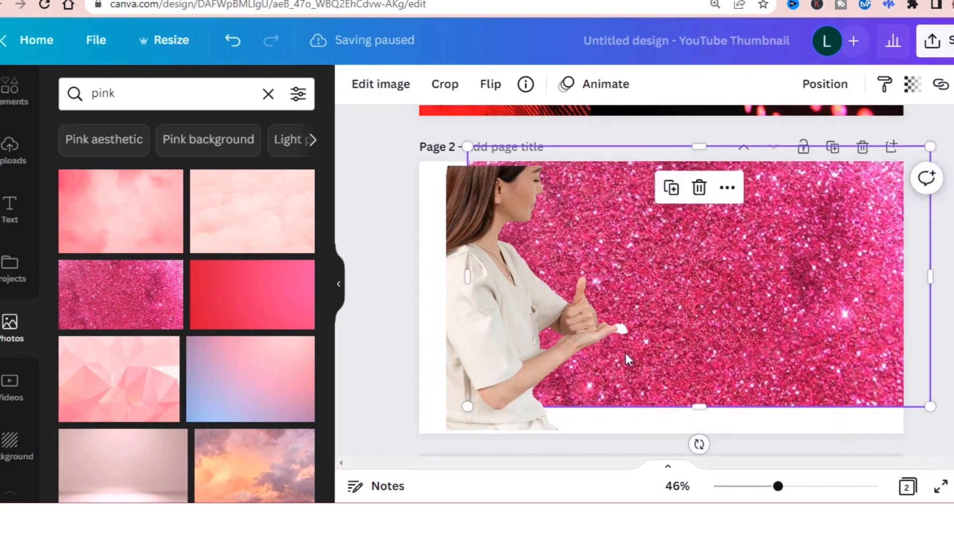
{"action": "left_click_drag", "start_coordinate": [800, 302], "coordinate": [790, 309]}
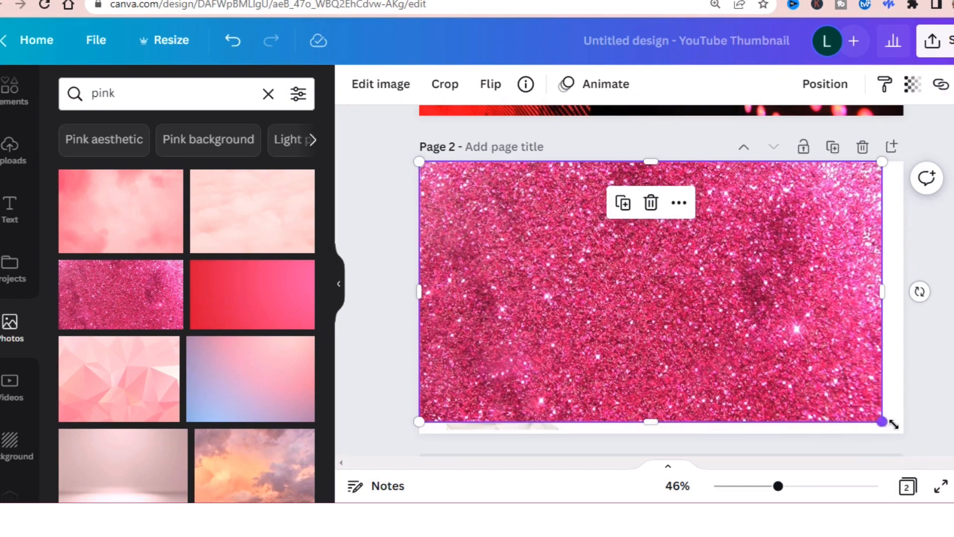
{"action": "left_click_drag", "start_coordinate": [894, 424], "coordinate": [904, 433]}
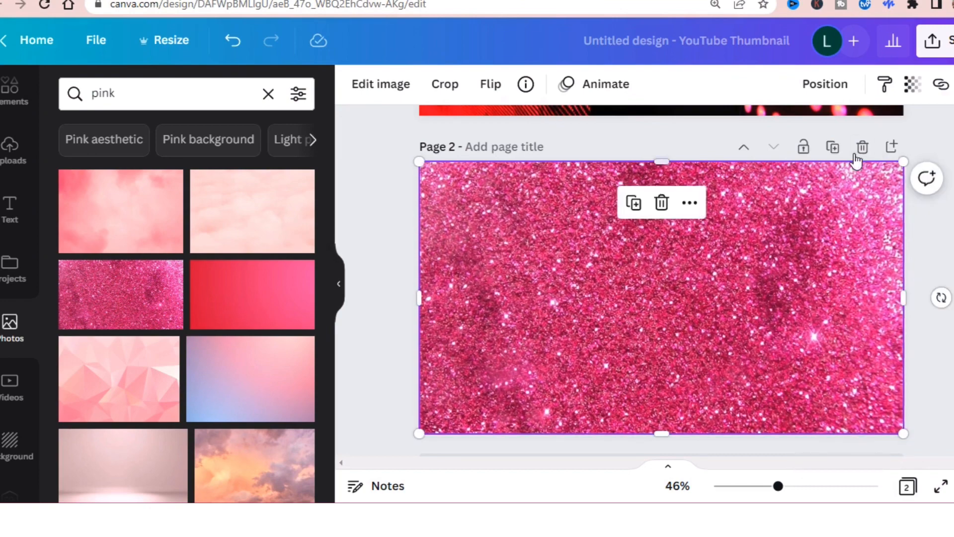
Step: Send the pink glitter photo on page 2 behind the woman's cut-out
{"action": "left_click", "coordinate": [822, 85]}
{"action": "left_click", "coordinate": [759, 132]}
{"action": "key", "text": "Escape"}
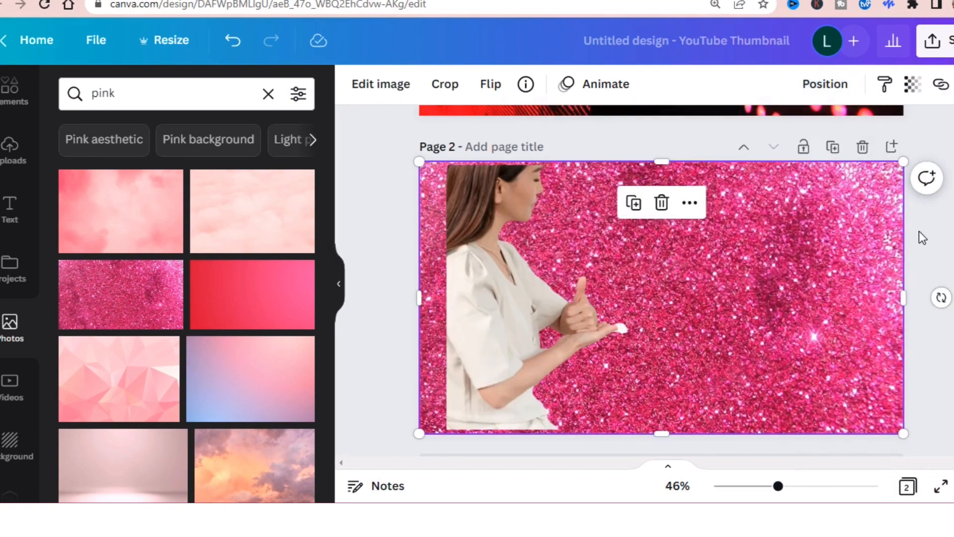
Step: Align the woman's cut-out with the left edge of page 2 and enlarge it to the full page height
{"action": "left_click_drag", "start_coordinate": [514, 312], "coordinate": [490, 317]}
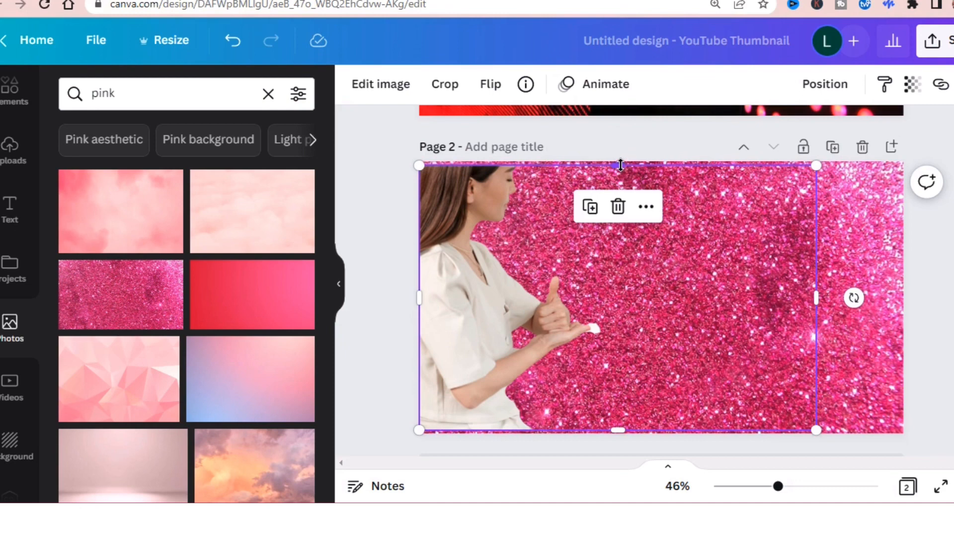
{"action": "left_click_drag", "start_coordinate": [620, 165], "coordinate": [617, 161]}
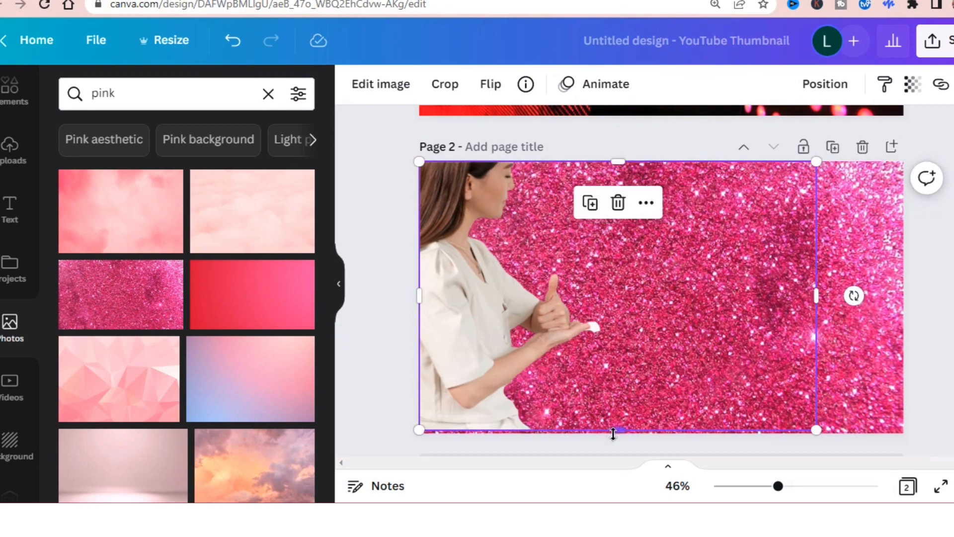
{"action": "left_click_drag", "start_coordinate": [616, 430], "coordinate": [618, 434]}
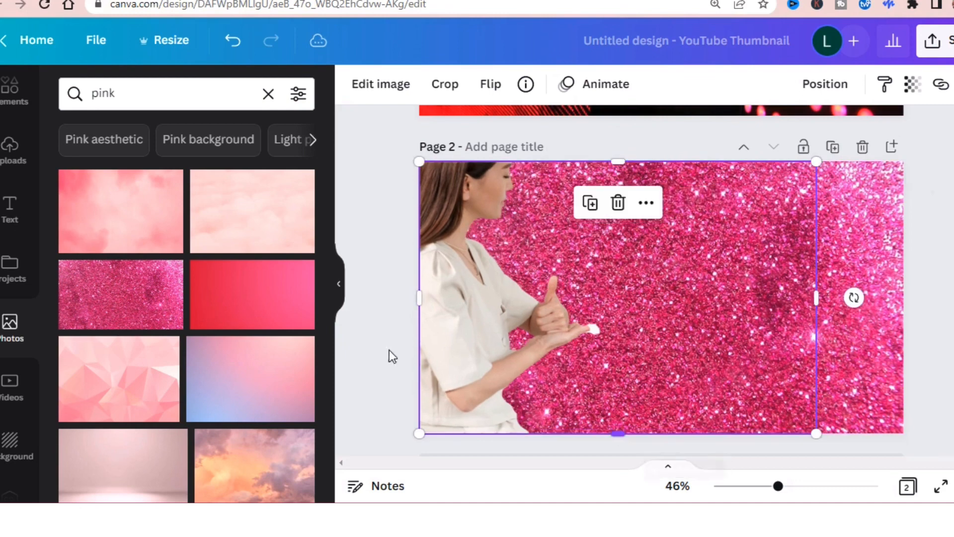
{"action": "left_click", "coordinate": [368, 276]}
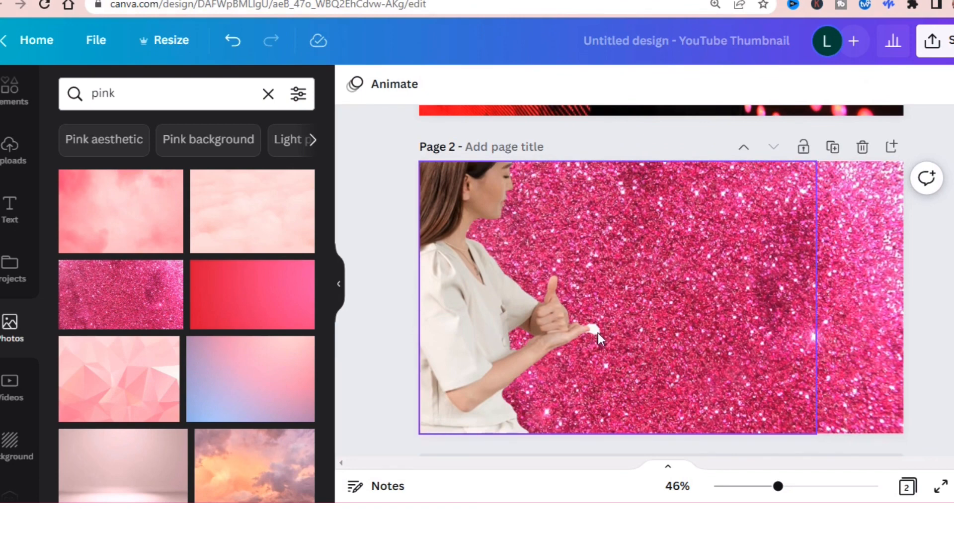
Step: Erase the leftover white fragment at the woman's fingertips with the Background Remover's Erase brush and apply the cleaned cut-out
{"action": "left_click", "coordinate": [472, 319]}
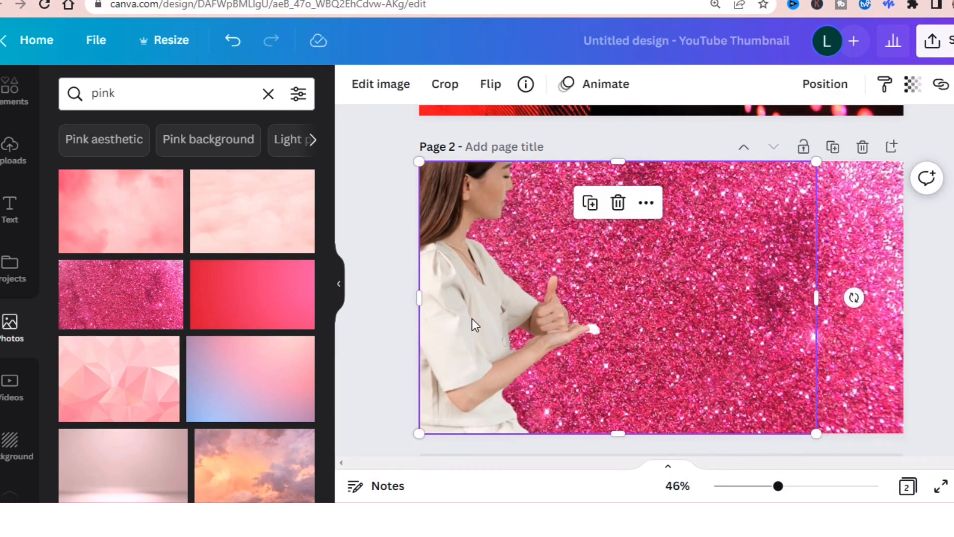
{"action": "left_click", "coordinate": [395, 85]}
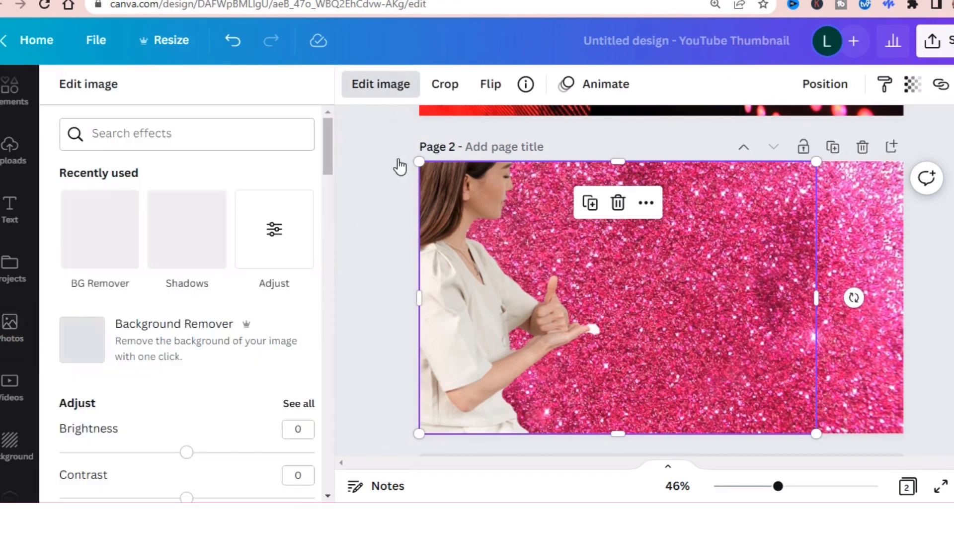
{"action": "left_click", "coordinate": [92, 251]}
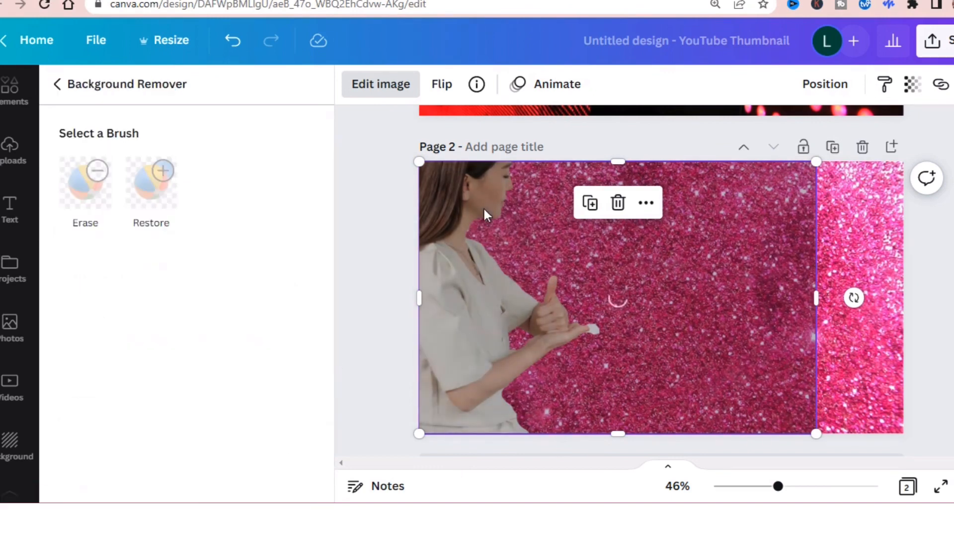
{"action": "left_click", "coordinate": [112, 168]}
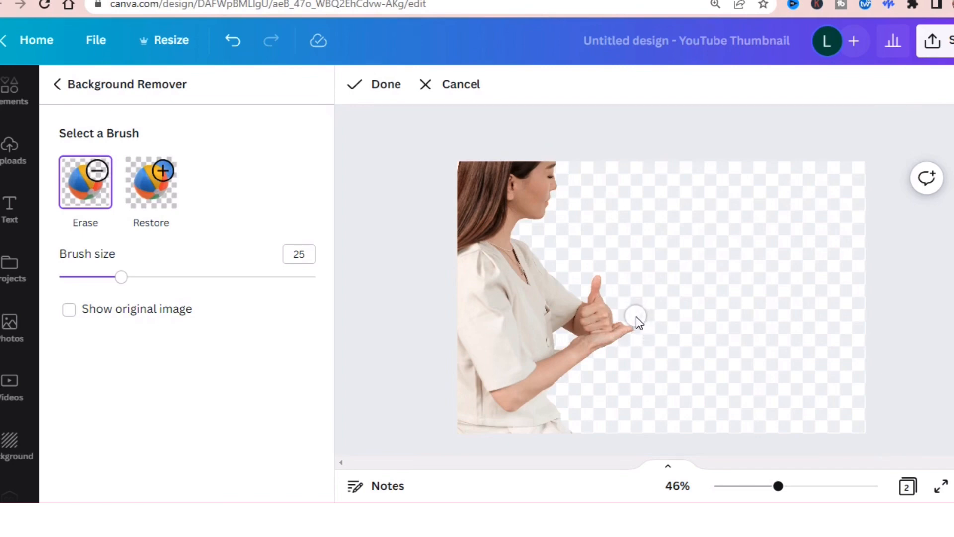
{"action": "left_click", "coordinate": [406, 87]}
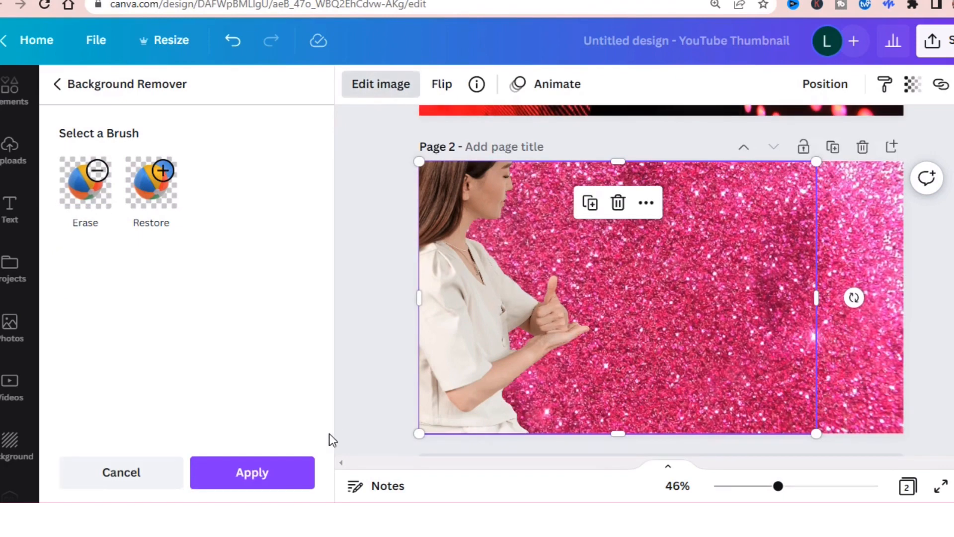
{"action": "left_click", "coordinate": [285, 478]}
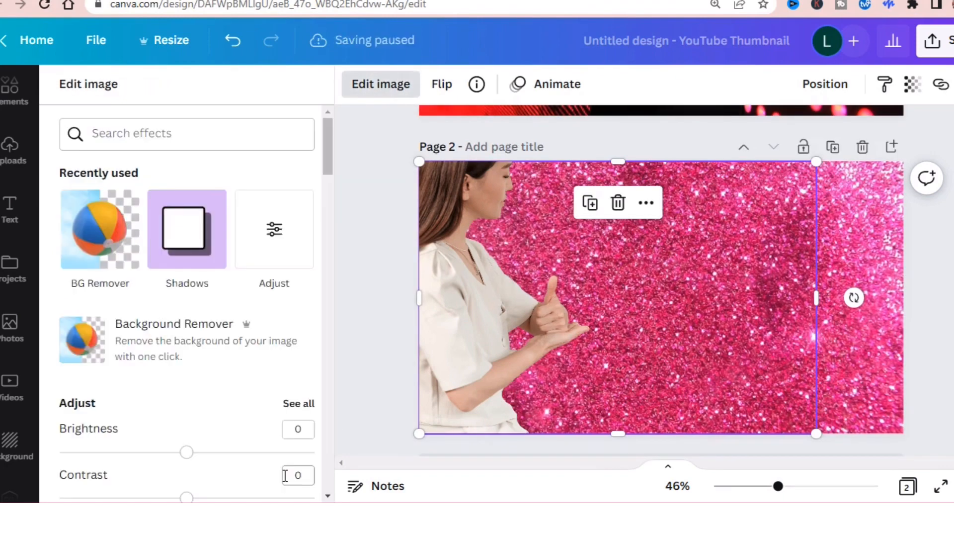
{"action": "left_click", "coordinate": [930, 260]}
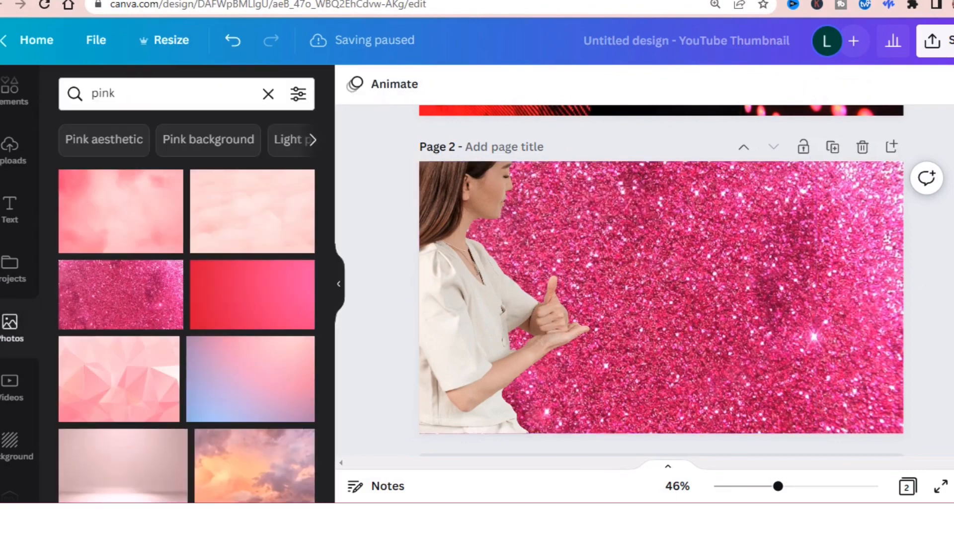
{"action": "scroll", "coordinate": [661, 278], "scroll_direction": "up", "scroll_amount": 3}
{"action": "scroll", "coordinate": [661, 278], "scroll_direction": "down", "scroll_amount": 5}
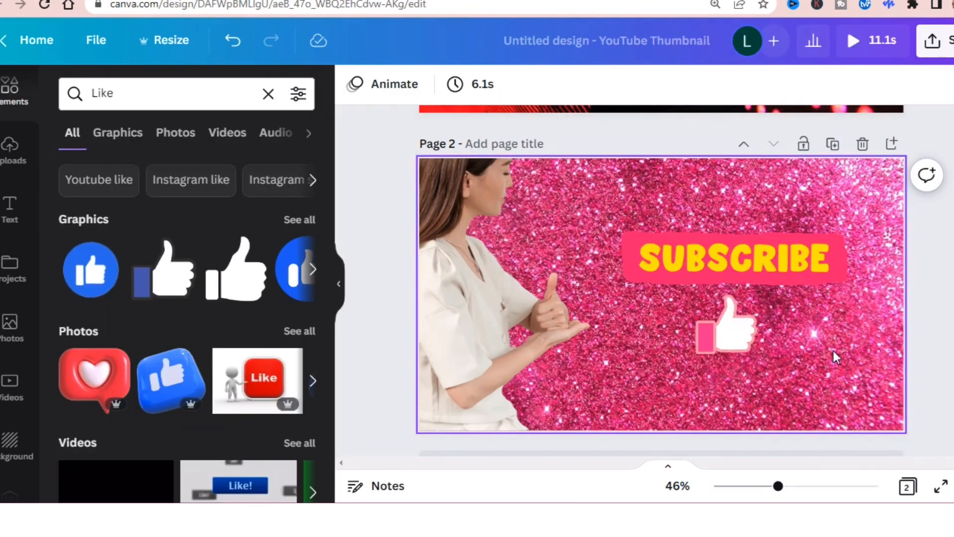
{"action": "left_click", "coordinate": [774, 271]}
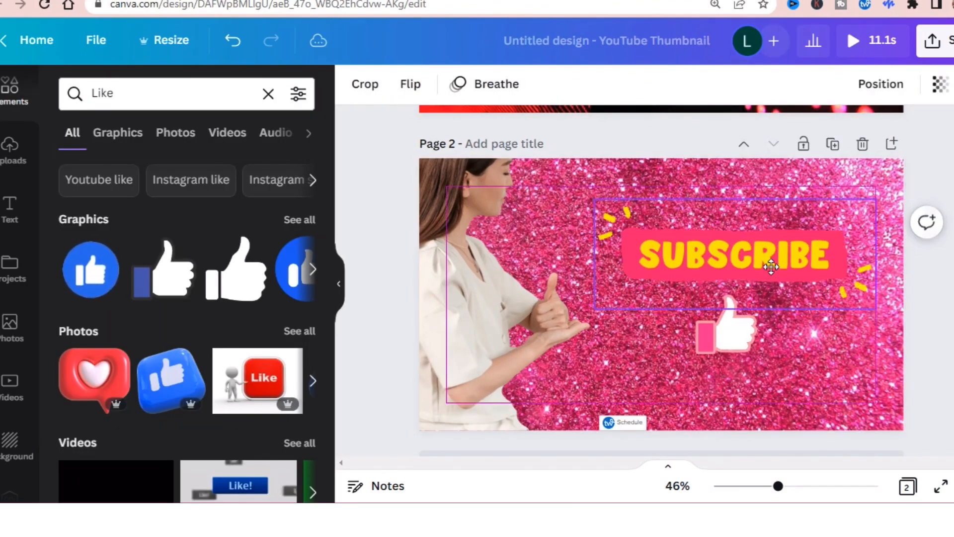
{"action": "left_click", "coordinate": [750, 403]}
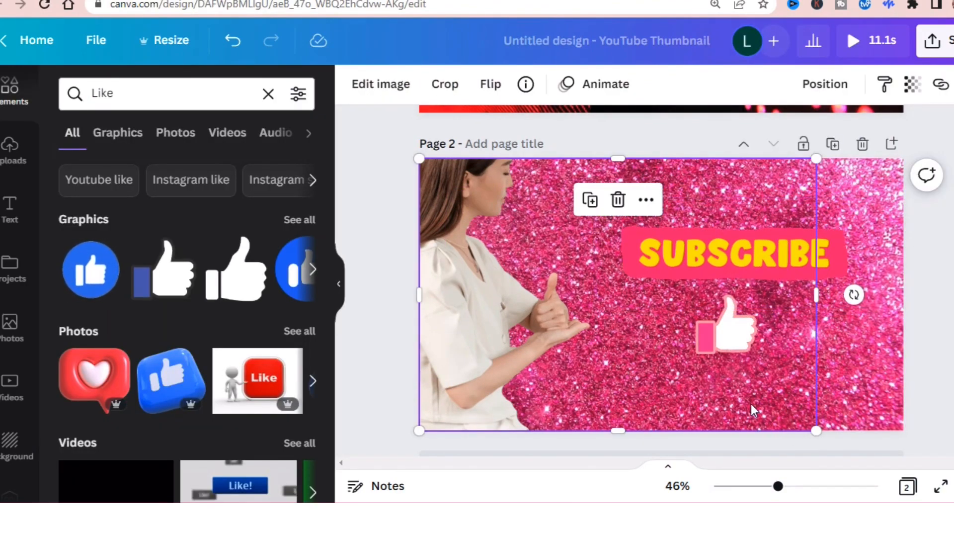